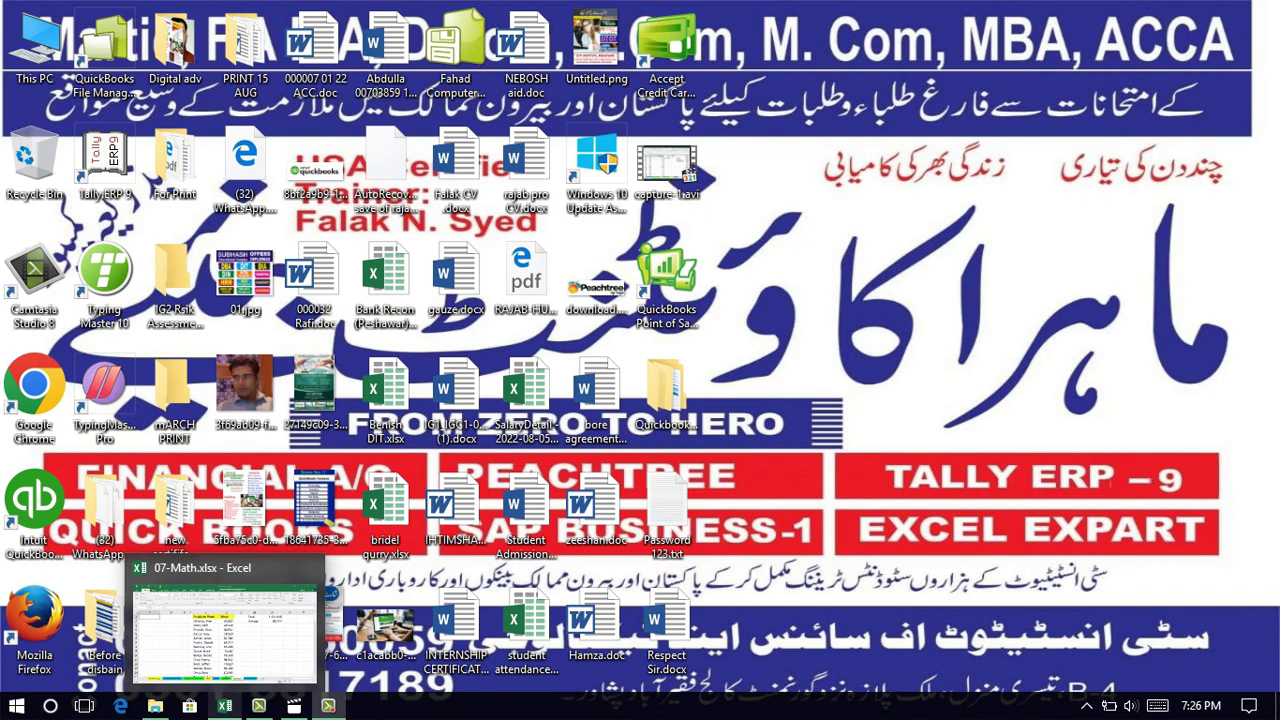
Switch to the 07-Math.xlsx workbook in Excel and go to the employee sales table starting in column A of the Aggregate sheet
{"action": "left_click", "coordinate": [225, 706]}
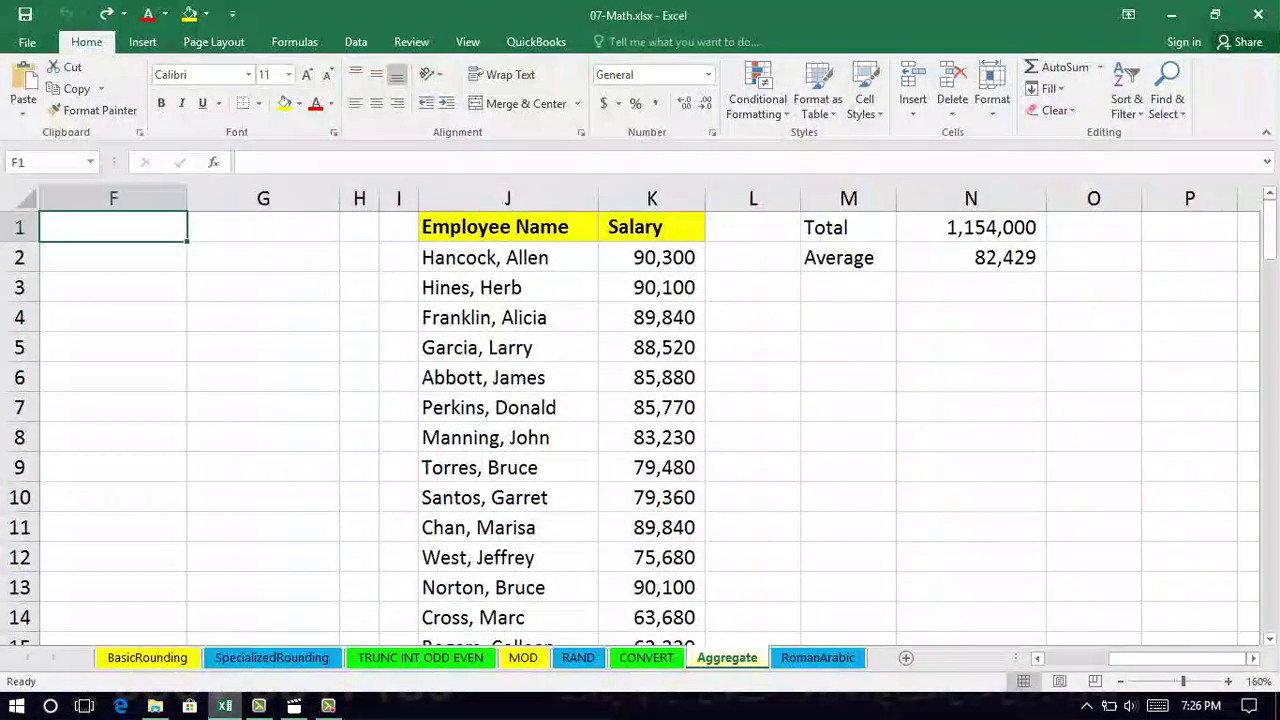
{"action": "left_click", "coordinate": [508, 438]}
{"action": "key", "text": "Left"}
{"action": "key", "text": "Left"}
{"action": "key", "text": "Left"}
{"action": "key", "text": "Left"}
{"action": "key", "text": "Left"}
{"action": "key", "text": "Left"}
{"action": "key", "text": "Left"}
{"action": "key", "text": "Left"}
{"action": "key", "text": "Left"}
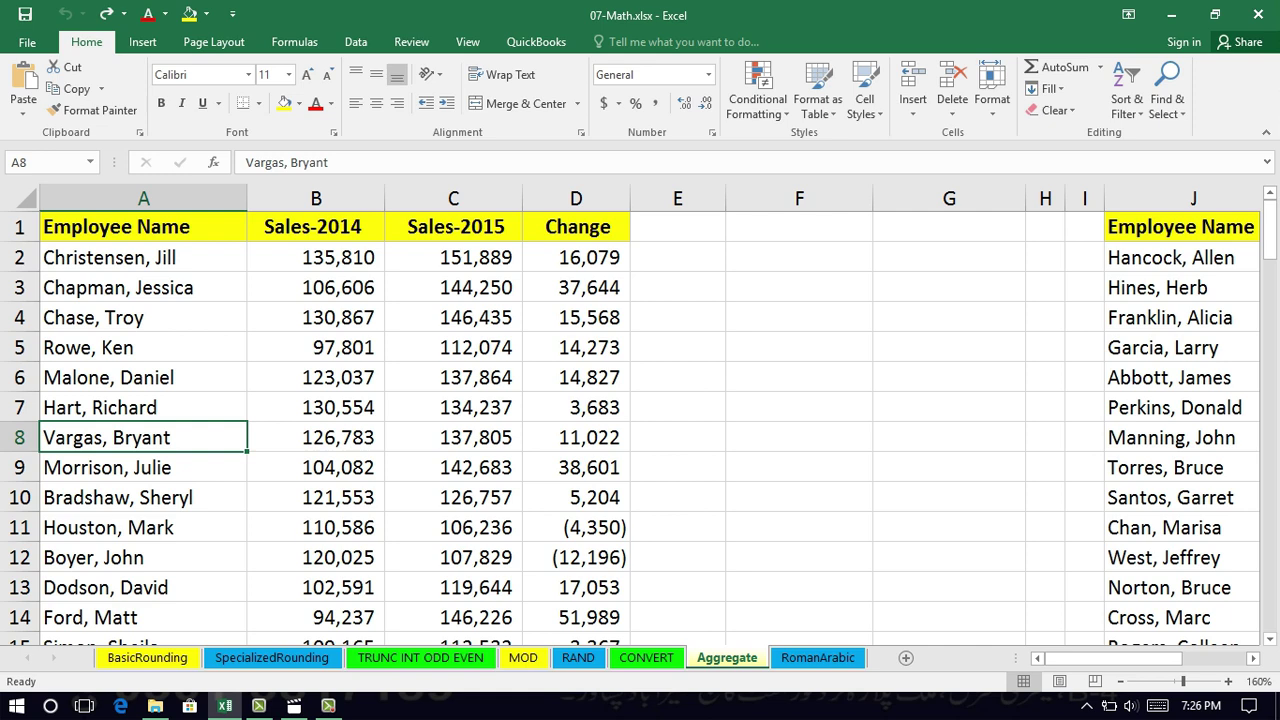
Calculate the average of the whole Sales-2014 column in cell F1 with =AVERAGE(B:B)
{"action": "left_click", "coordinate": [316, 198]}
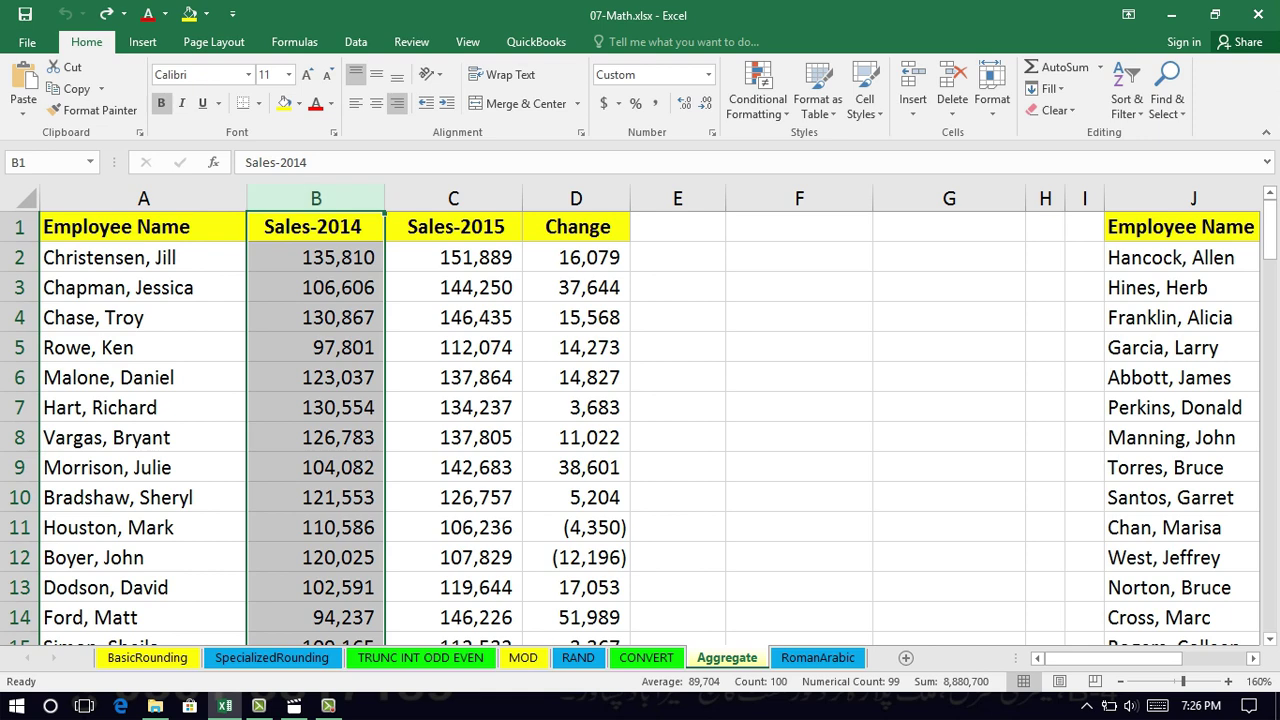
{"action": "left_click", "coordinate": [799, 227]}
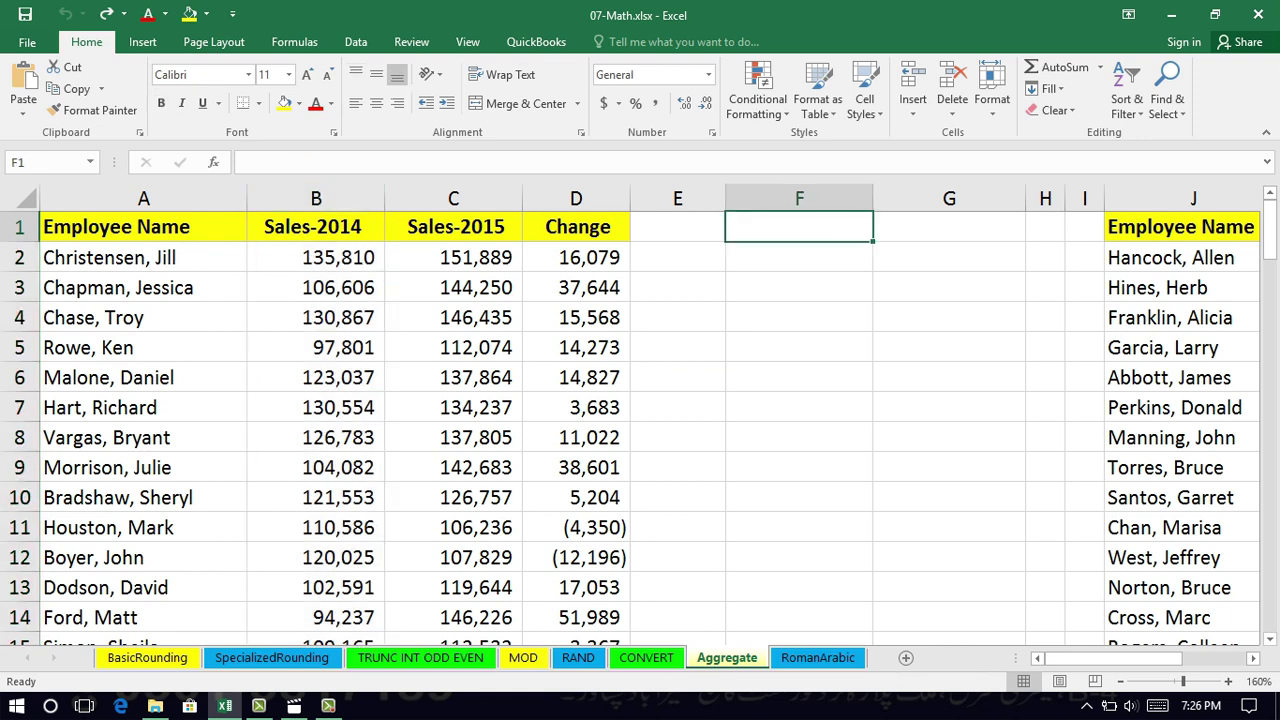
{"action": "type", "text": "=a"}
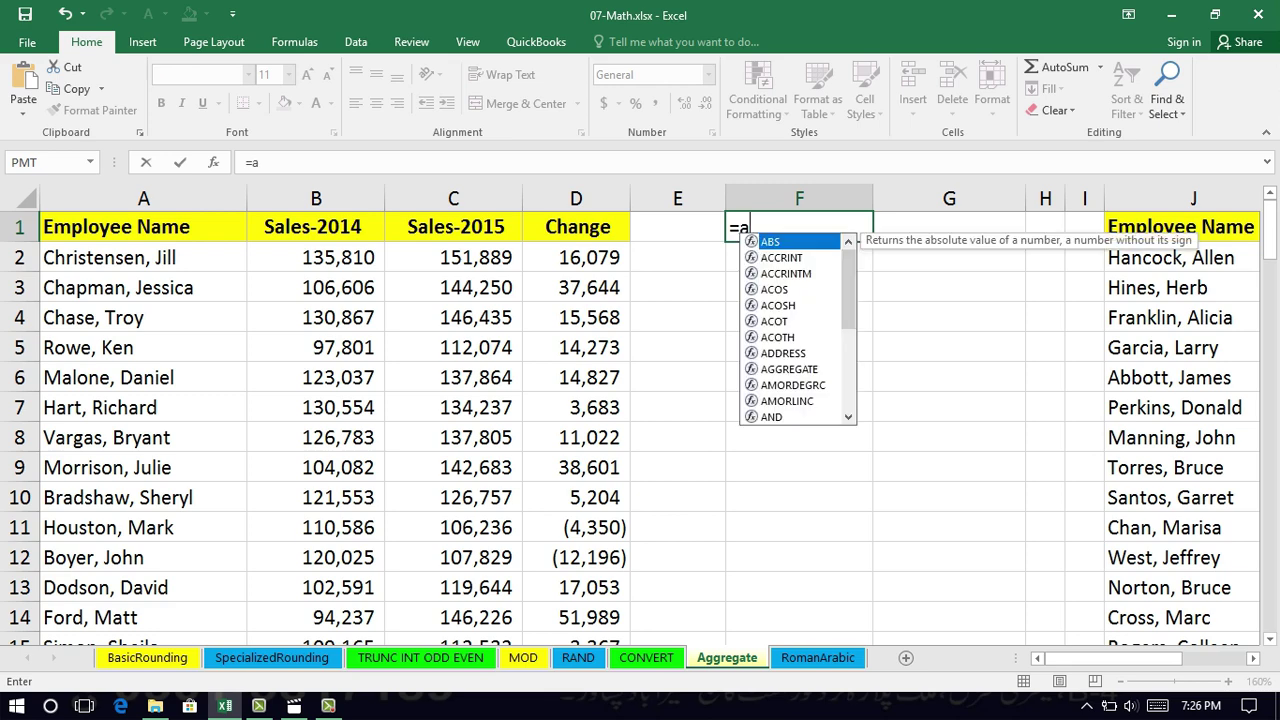
{"action": "type", "text": "ver"}
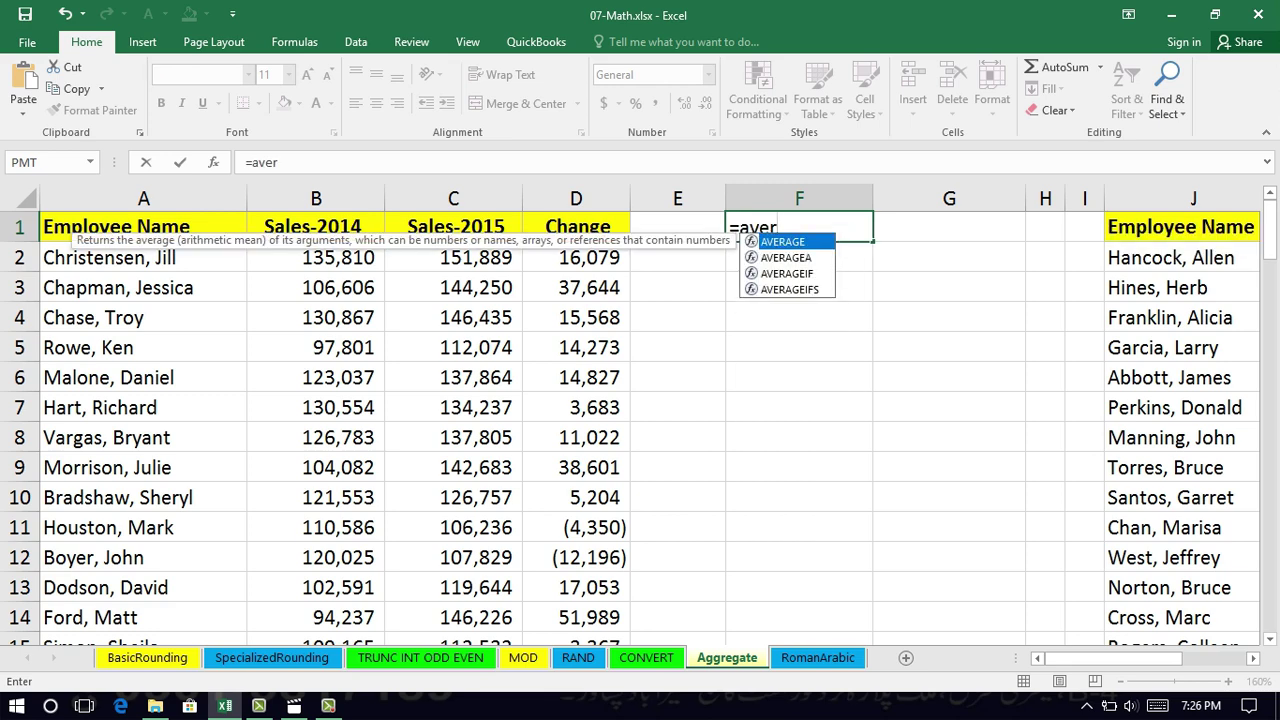
{"action": "key", "text": "Tab"}
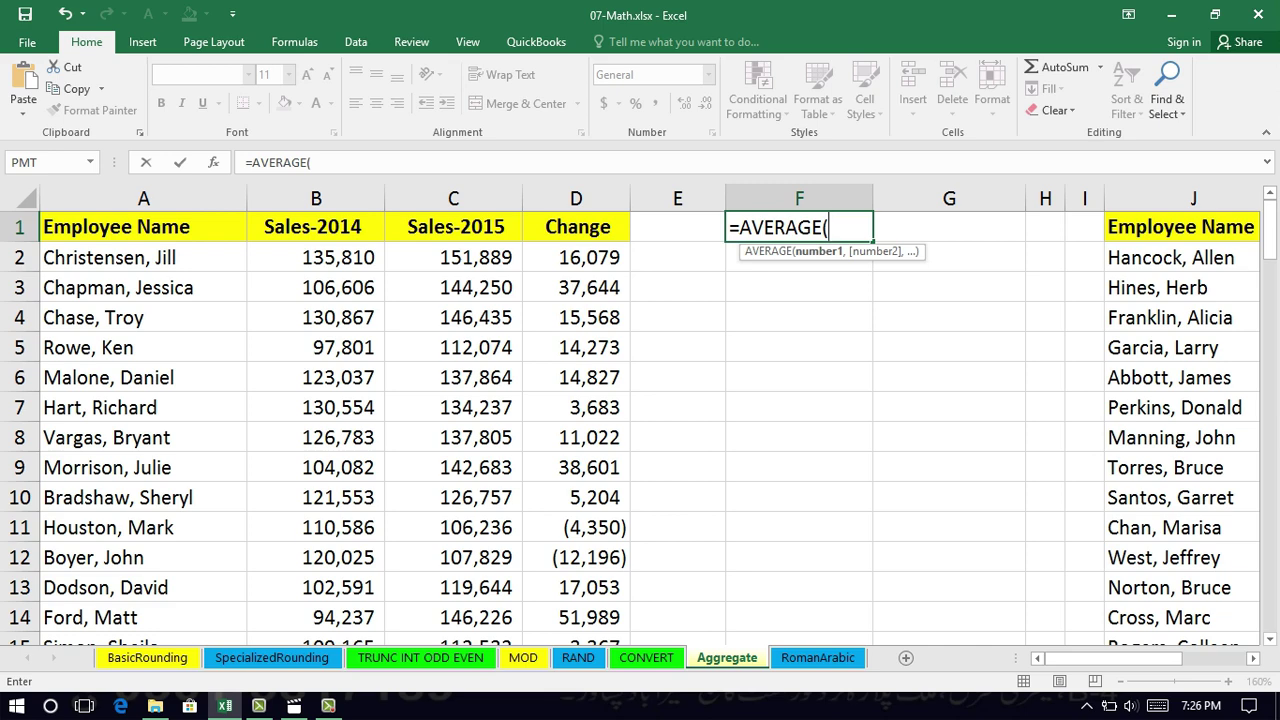
{"action": "left_click", "coordinate": [315, 198]}
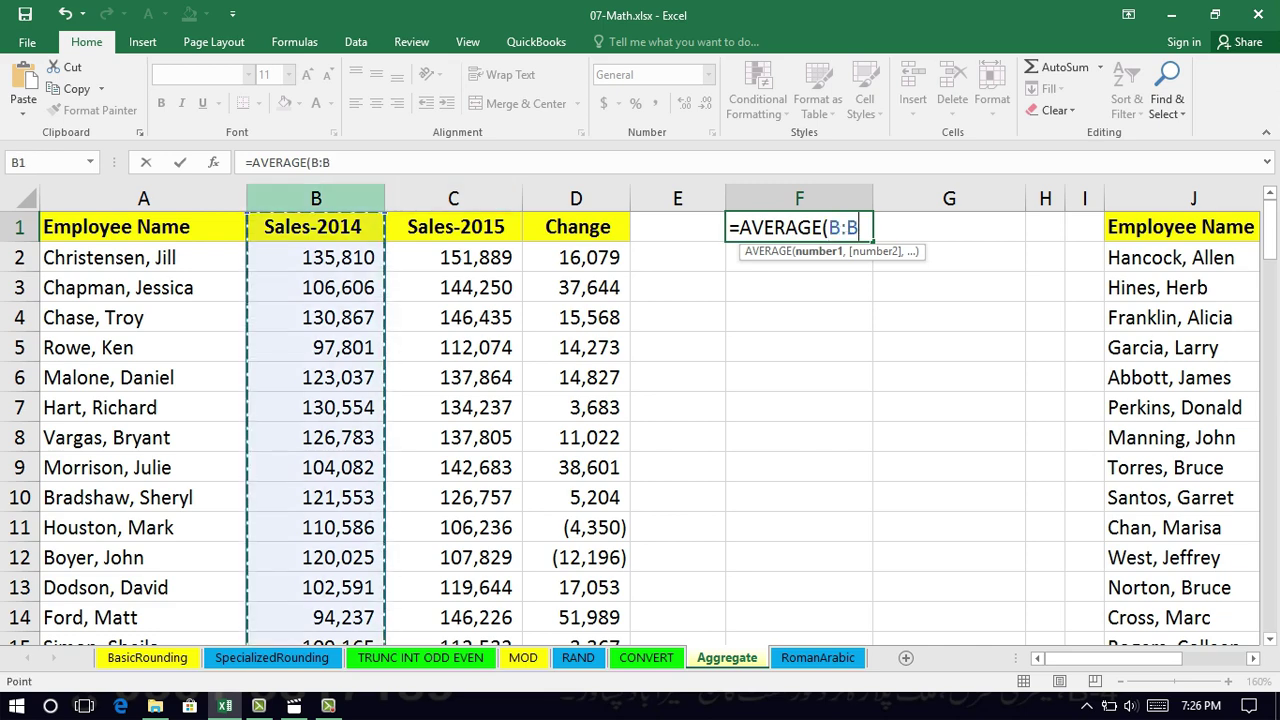
{"action": "key", "text": "Return"}
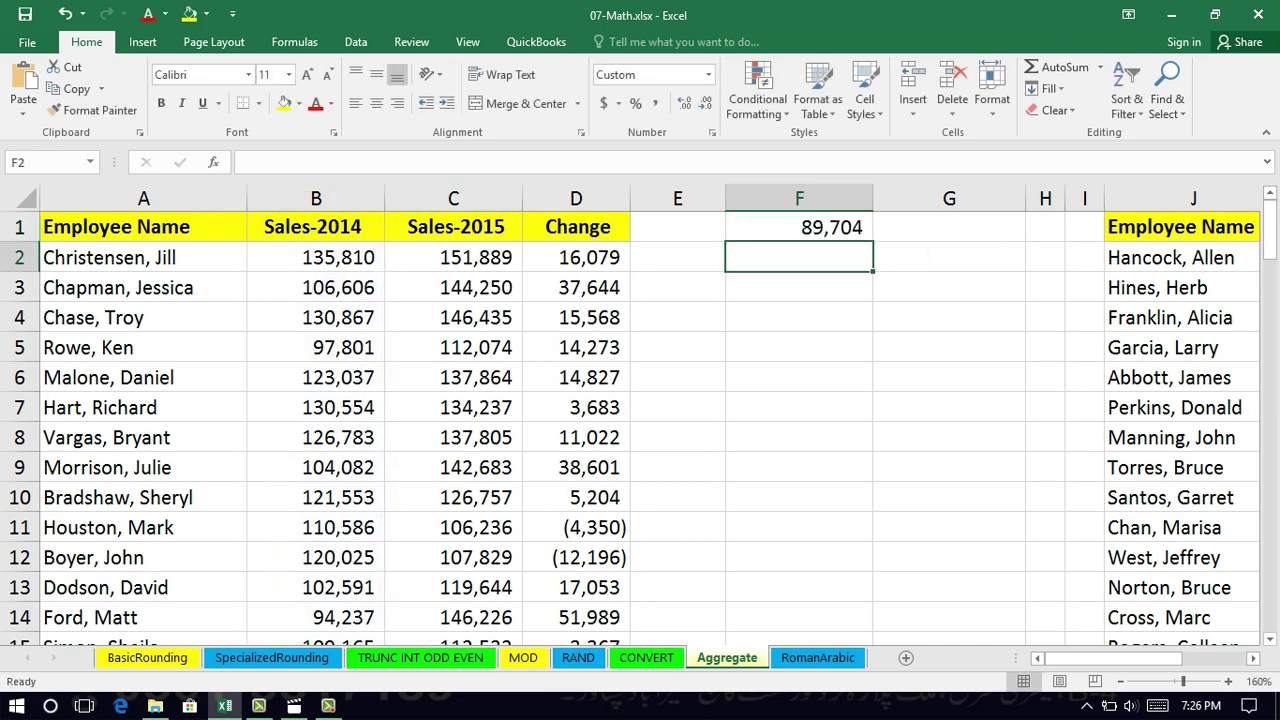
Copy the AVERAGE formula from F1 across to G1 so that it averages the Sales-2015 column
{"action": "left_click", "coordinate": [799, 227]}
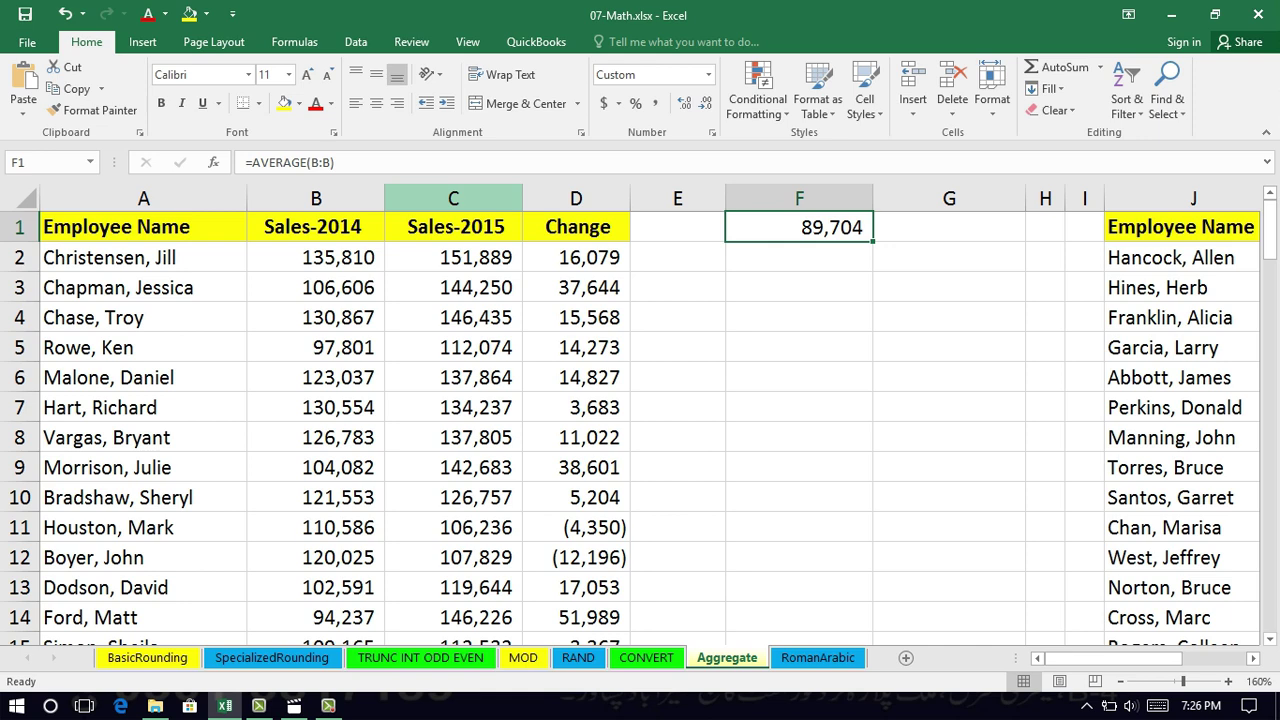
{"action": "left_click", "coordinate": [453, 198]}
{"action": "left_click", "coordinate": [799, 227]}
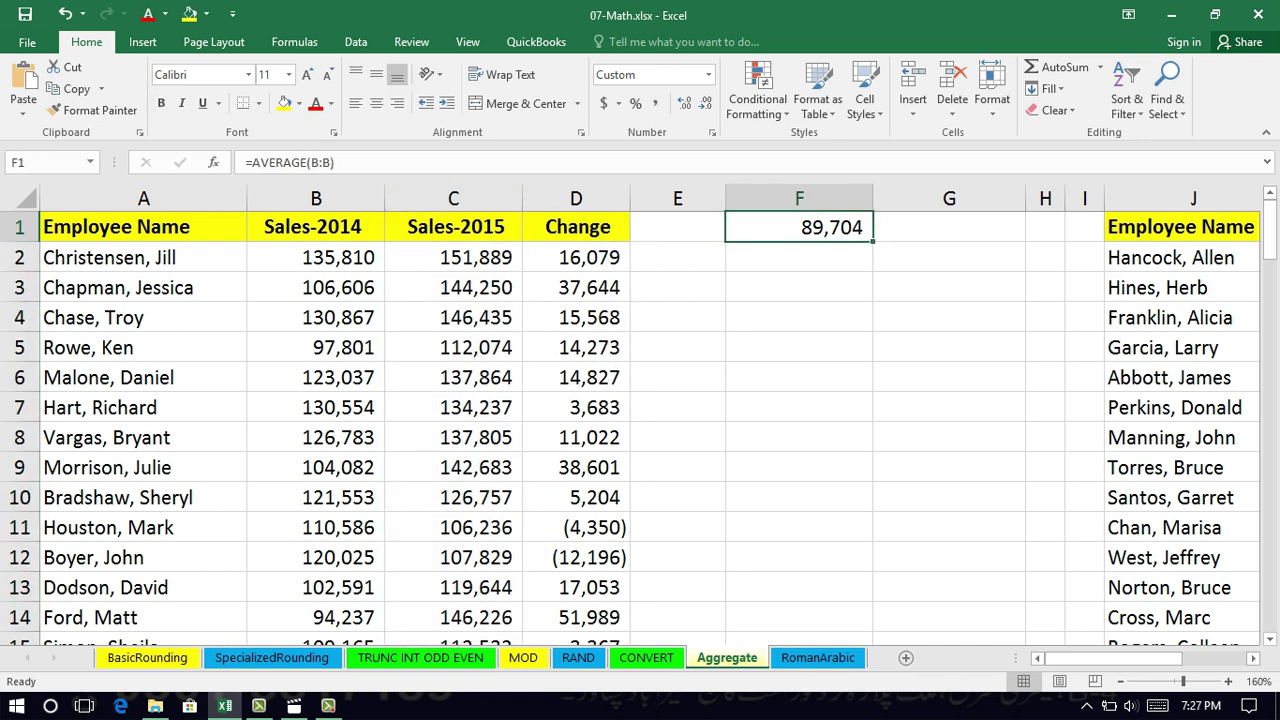
{"action": "left_click_drag", "start_coordinate": [873, 241], "coordinate": [1010, 238]}
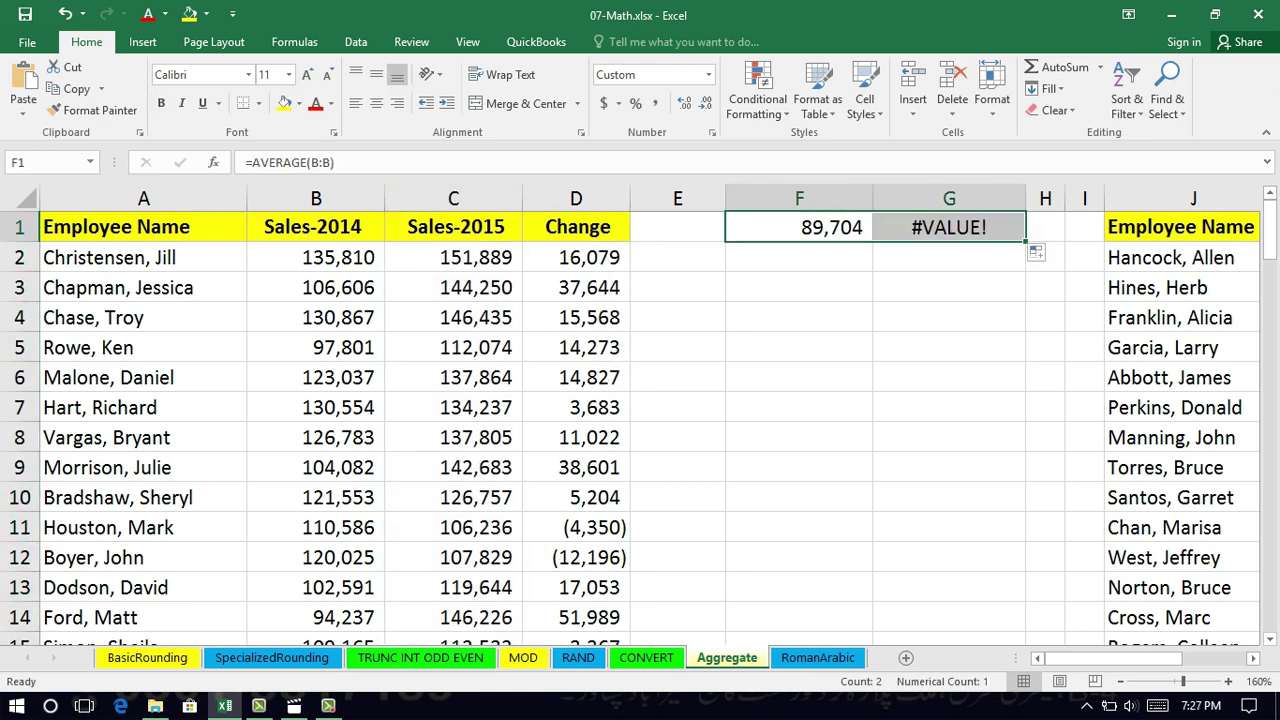
{"action": "left_click", "coordinate": [949, 227]}
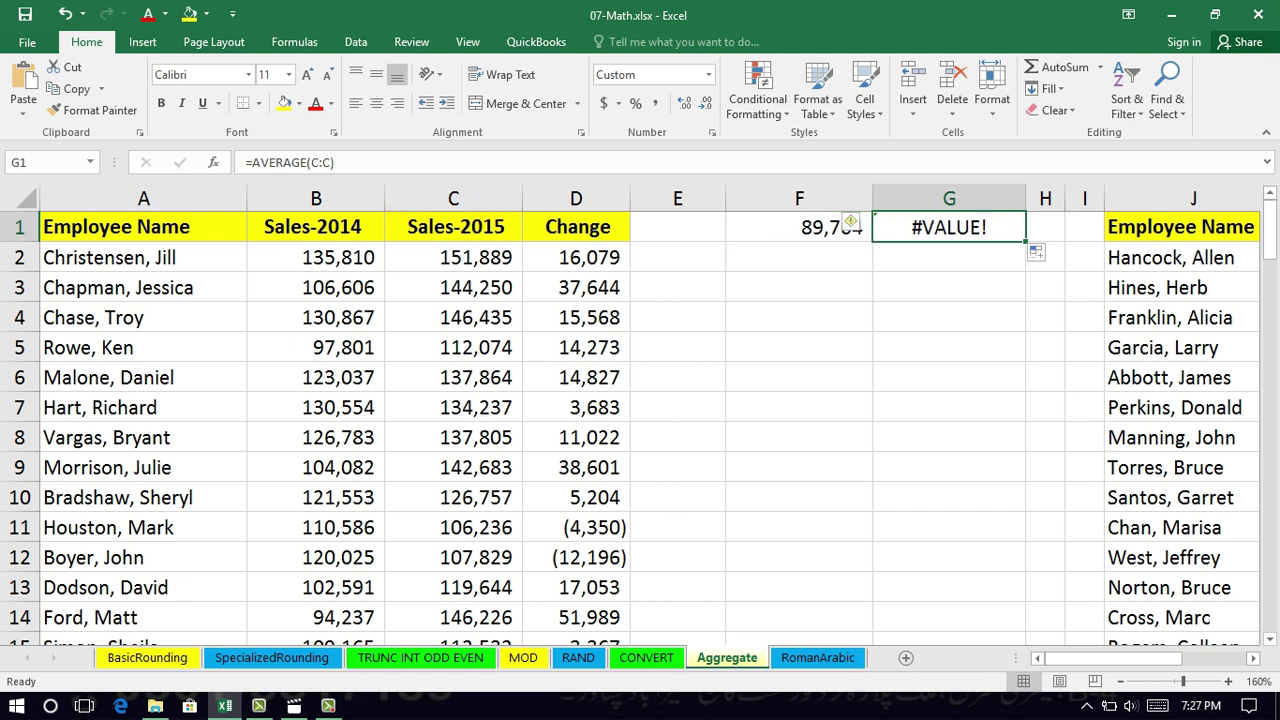
Examine the Sales-2015 entries down column C for any cell that breaks the average in G1, and return to the header
{"action": "left_click", "coordinate": [453, 287]}
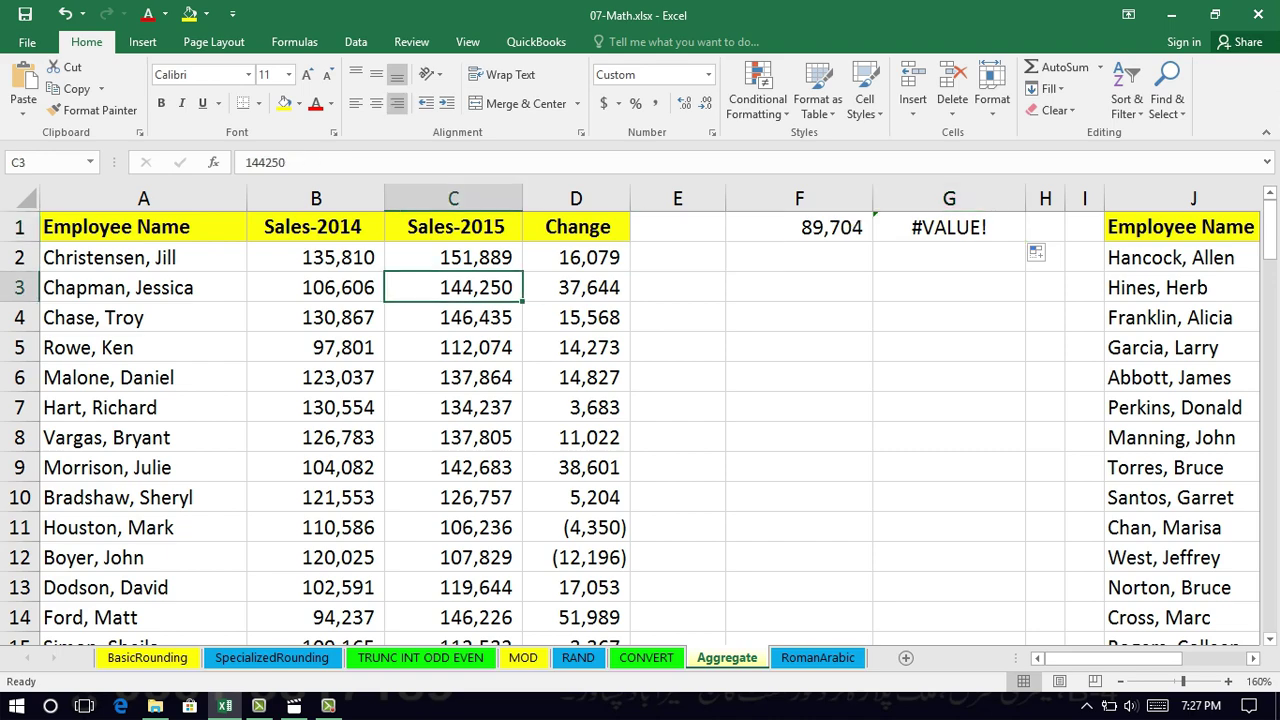
{"action": "key", "text": "Up"}
{"action": "key", "text": "Up"}
{"action": "key", "text": "Down"}
{"action": "key", "text": "Down"}
{"action": "key", "text": "Down"}
{"action": "key", "text": "Down"}
{"action": "key", "text": "Down"}
{"action": "key", "text": "Down"}
{"action": "key", "text": "Down"}
{"action": "key", "text": "Down"}
{"action": "key", "text": "Down"}
{"action": "key", "text": "Down"}
{"action": "key", "text": "Down"}
{"action": "key", "text": "Down"}
{"action": "key", "text": "Down"}
{"action": "key", "text": "Down"}
{"action": "key", "text": "Down"}
{"action": "key", "text": "Down"}
{"action": "key", "text": "Down"}
{"action": "key", "text": "Down"}
{"action": "key", "text": "Down"}
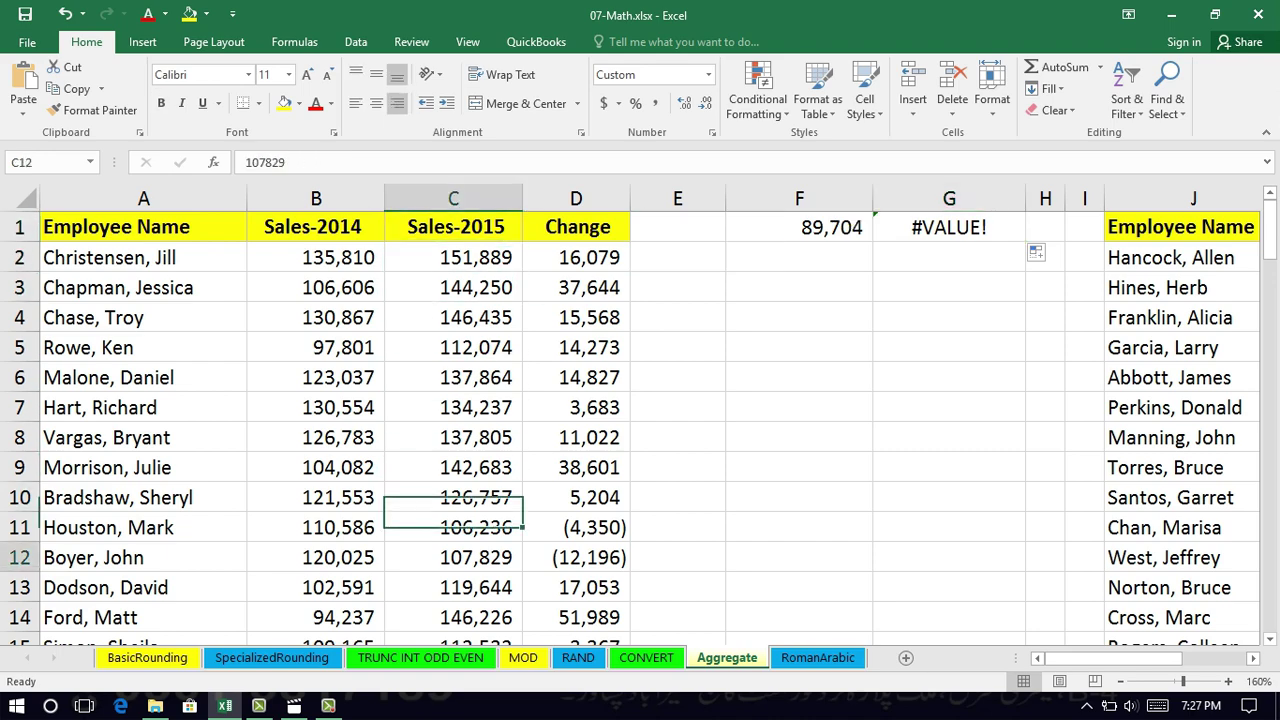
{"action": "key", "text": "Down"}
{"action": "key", "text": "Down"}
{"action": "key", "text": "Down"}
{"action": "key", "text": "Down"}
{"action": "key", "text": "Down"}
{"action": "key", "text": "Down"}
{"action": "key", "text": "Down"}
{"action": "key", "text": "Down"}
{"action": "key", "text": "Down"}
{"action": "key", "text": "Down"}
{"action": "key", "text": "Down"}
{"action": "key", "text": "Down"}
{"action": "key", "text": "Down"}
{"action": "key", "text": "Down"}
{"action": "key", "text": "Down"}
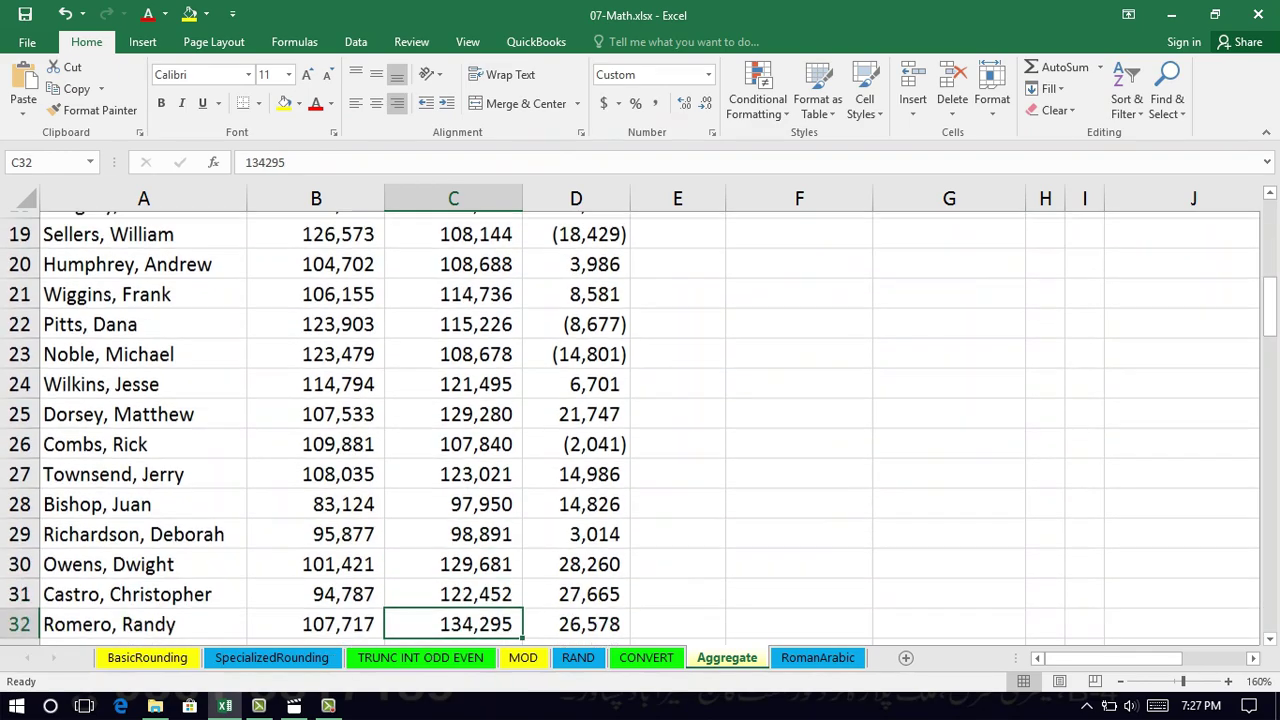
{"action": "key", "text": "Down"}
{"action": "key", "text": "Down"}
{"action": "key", "text": "Down"}
{"action": "key", "text": "Down"}
{"action": "key", "text": "Down"}
{"action": "key", "text": "Down"}
{"action": "key", "text": "Down"}
{"action": "key", "text": "Down"}
{"action": "key", "text": "Down"}
{"action": "key", "text": "Down"}
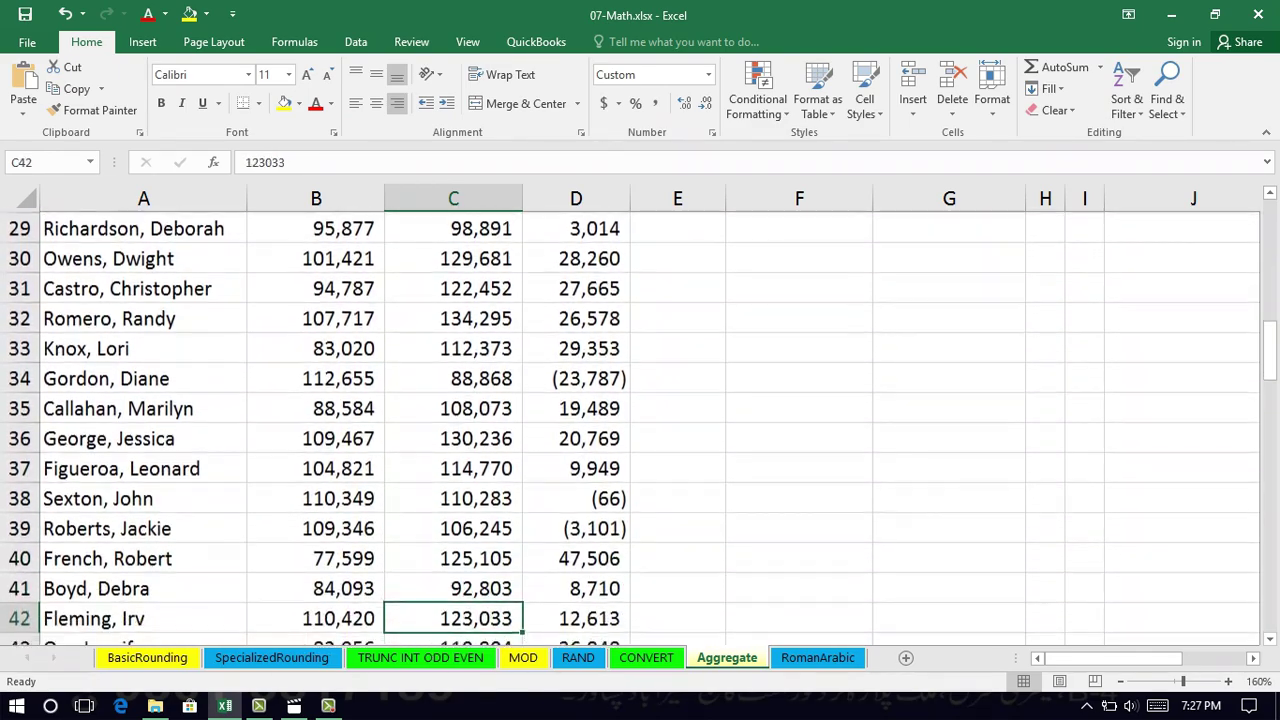
{"action": "key", "text": "Down"}
{"action": "key", "text": "Down"}
{"action": "key", "text": "Down"}
{"action": "key", "text": "Down"}
{"action": "key", "text": "Down"}
{"action": "key", "text": "Down"}
{"action": "key", "text": "Down"}
{"action": "key", "text": "Down"}
{"action": "key", "text": "Down"}
{"action": "key", "text": "Down"}
{"action": "key", "text": "Down"}
{"action": "key", "text": "Down"}
{"action": "key", "text": "Down"}
{"action": "key", "text": "Down"}
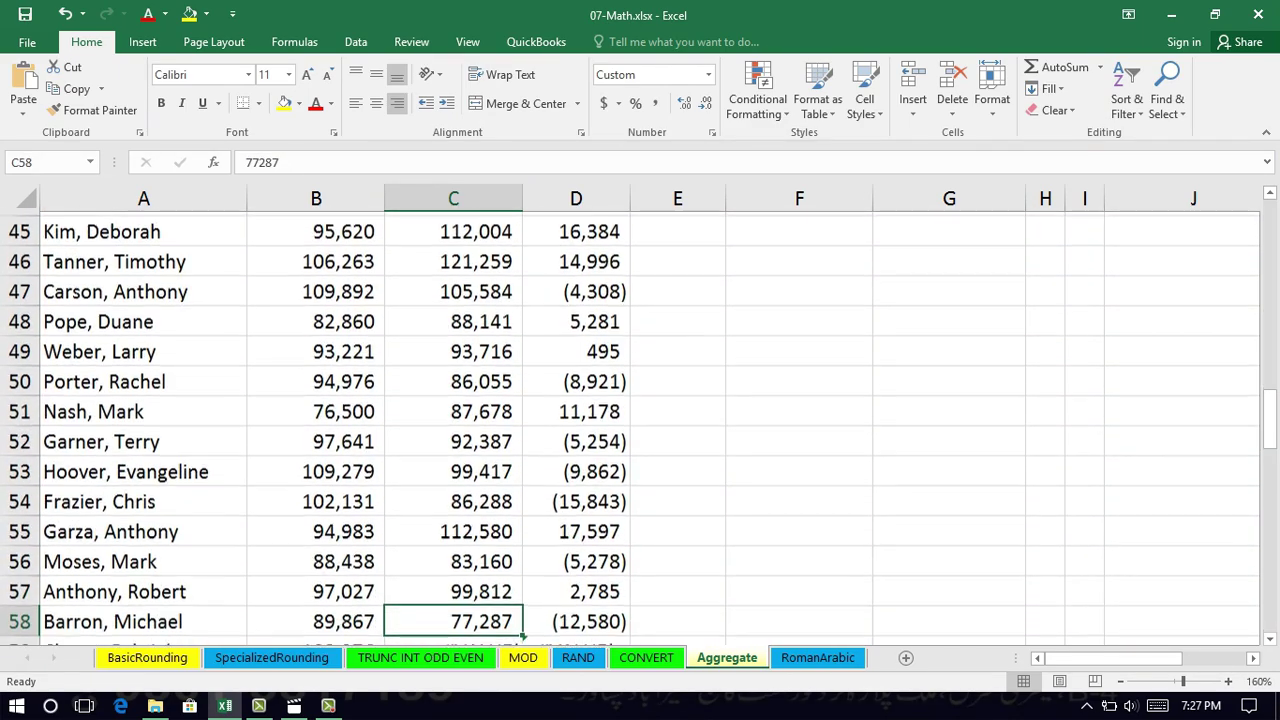
{"action": "key", "text": "Down"}
{"action": "key", "text": "Down"}
{"action": "key", "text": "Down"}
{"action": "key", "text": "Down"}
{"action": "key", "text": "Down"}
{"action": "key", "text": "Down"}
{"action": "key", "text": "Down"}
{"action": "key", "text": "Down"}
{"action": "key", "text": "Up"}
{"action": "key", "text": "Up"}
{"action": "key", "text": "Up"}
{"action": "key", "text": "Up"}
{"action": "key", "text": "Up"}
{"action": "key", "text": "Up"}
{"action": "key", "text": "Up"}
{"action": "key", "text": "Up"}
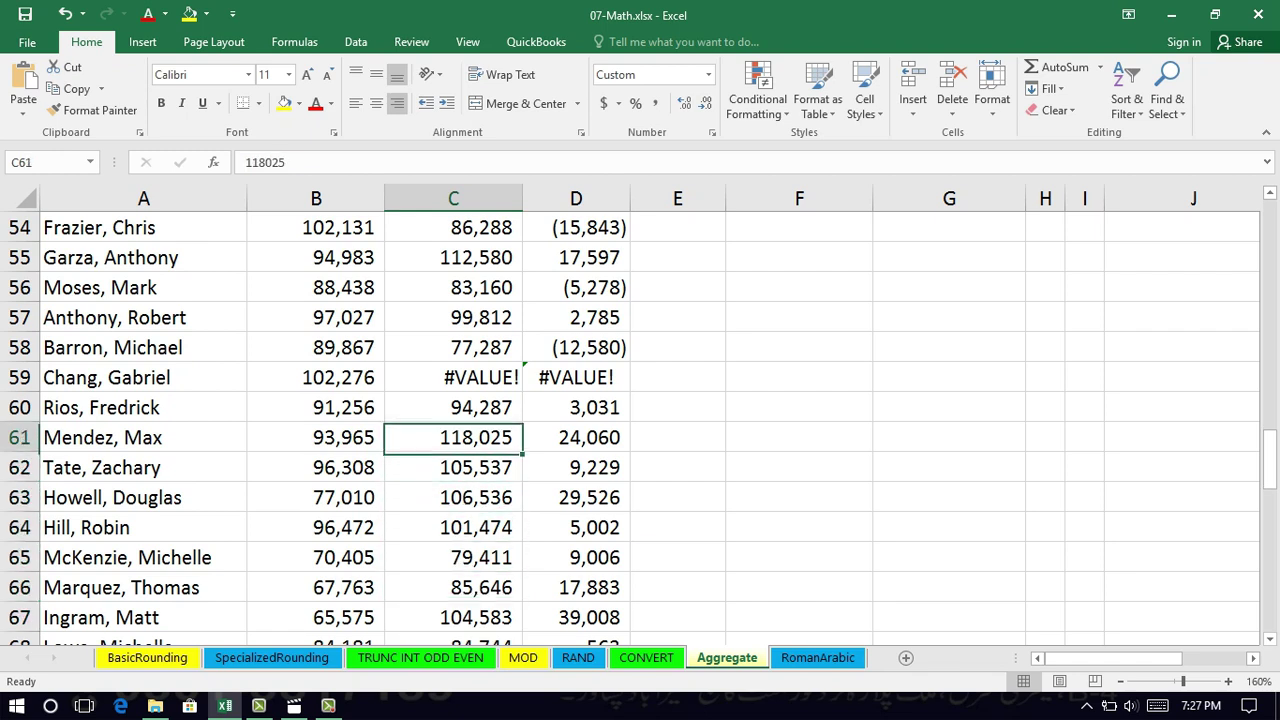
{"action": "key", "text": "Right"}
{"action": "key", "text": "Left"}
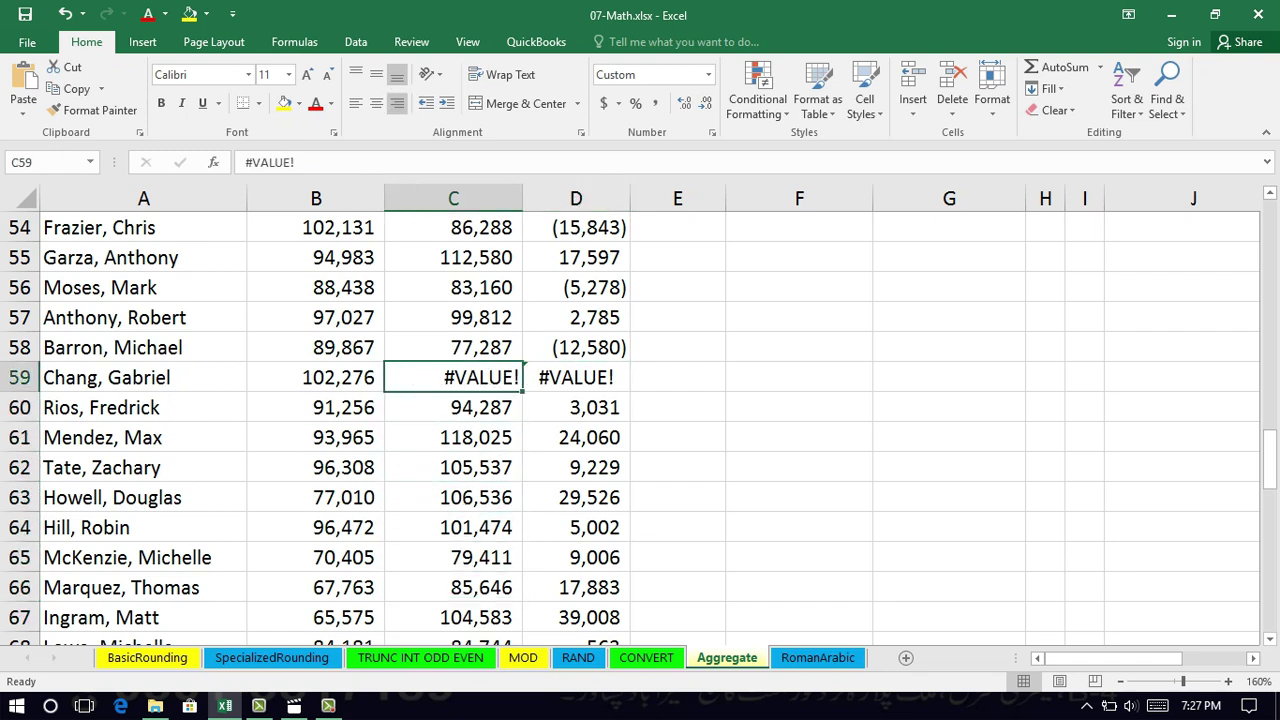
{"action": "key", "text": "Down"}
{"action": "key", "text": "Down"}
{"action": "key", "text": "Down"}
{"action": "key", "text": "Down"}
{"action": "key", "text": "Down"}
{"action": "key", "text": "Down"}
{"action": "key", "text": "Down"}
{"action": "key", "text": "Down"}
{"action": "key", "text": "Down"}
{"action": "key", "text": "Down"}
{"action": "key", "text": "Down"}
{"action": "key", "text": "Down"}
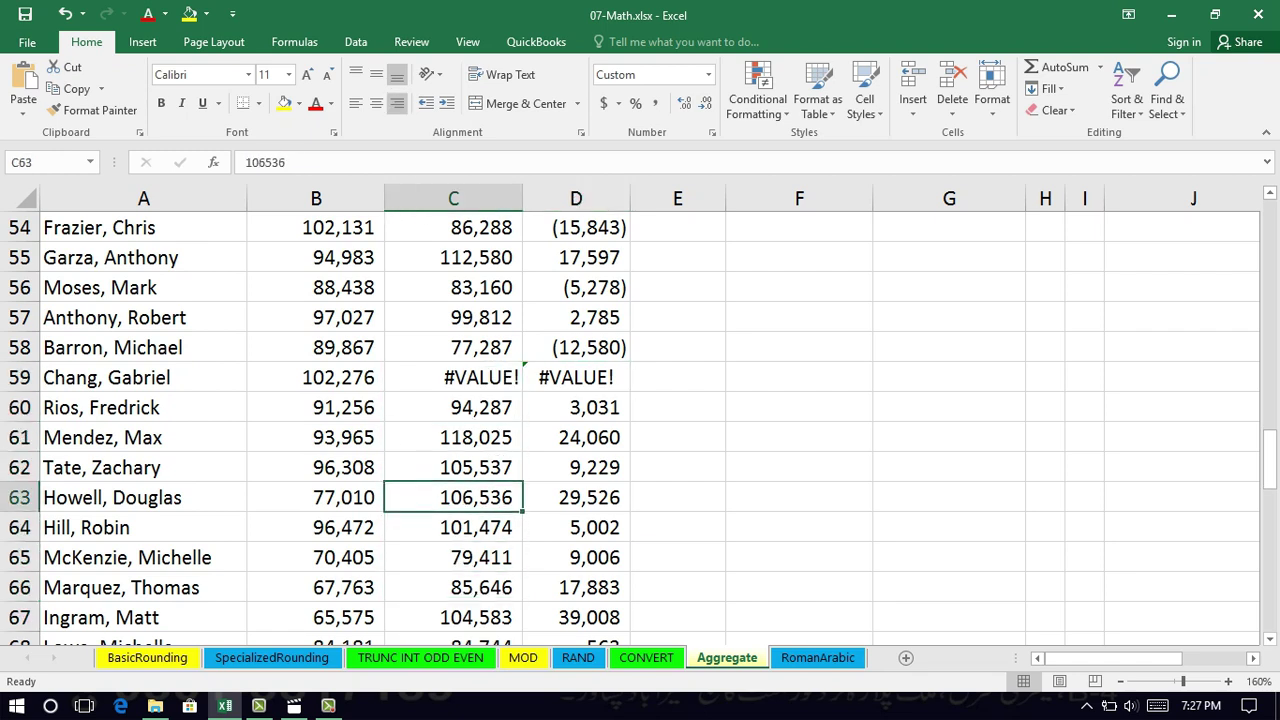
{"action": "key", "text": "Up"}
{"action": "key", "text": "Up"}
{"action": "key", "text": "Up"}
{"action": "key", "text": "Up"}
{"action": "key", "text": "Up"}
{"action": "key", "text": "Up"}
{"action": "key", "text": "Up"}
{"action": "key", "text": "Up"}
{"action": "key", "text": "Up"}
{"action": "key", "text": "Up"}
{"action": "key", "text": "Up"}
{"action": "key", "text": "Up"}
{"action": "key", "text": "Up"}
{"action": "key", "text": "Up"}
{"action": "key", "text": "Up"}
{"action": "key", "text": "Up"}
{"action": "key", "text": "Up"}
{"action": "key", "text": "Up"}
{"action": "key", "text": "Up"}
{"action": "key", "text": "Up"}
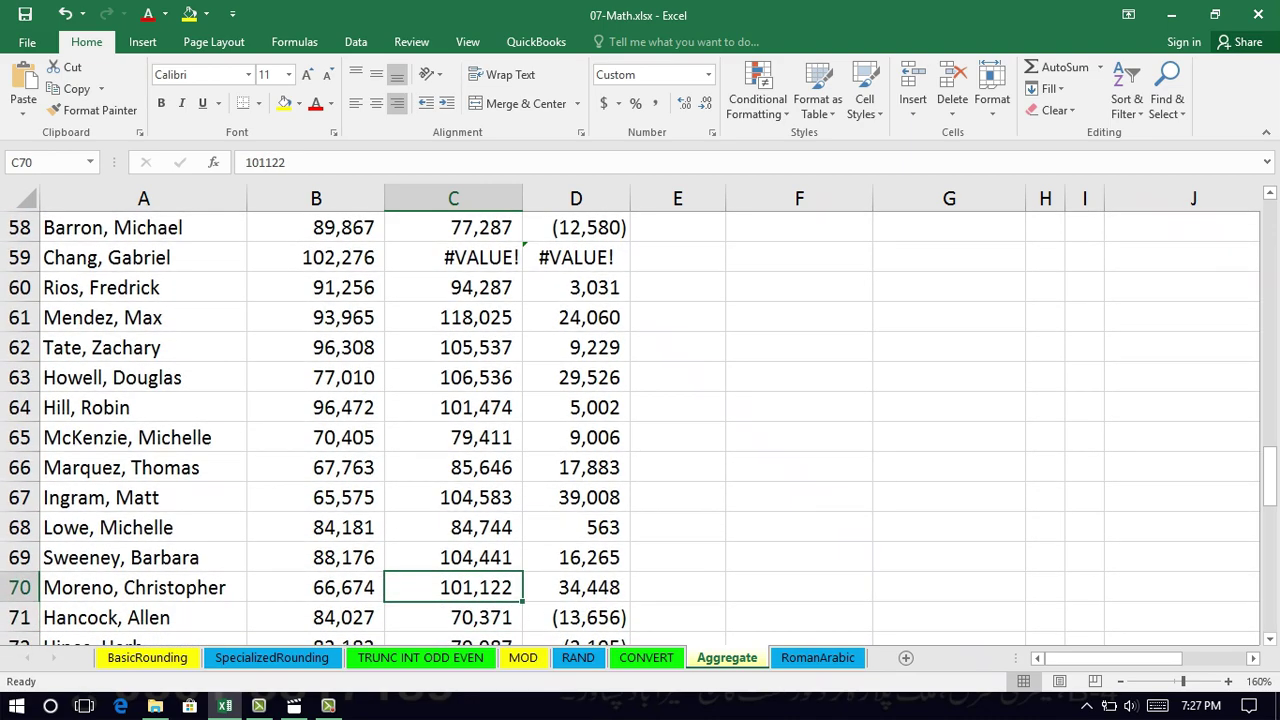
{"action": "key", "text": "Up"}
{"action": "key", "text": "Up"}
{"action": "key", "text": "Up"}
{"action": "key", "text": "Up"}
{"action": "key", "text": "Up"}
{"action": "key", "text": "Up"}
{"action": "key", "text": "Up"}
{"action": "key", "text": "Up"}
{"action": "key", "text": "Up"}
{"action": "key", "text": "Up"}
{"action": "key", "text": "Up"}
{"action": "key", "text": "Up"}
{"action": "key", "text": "Up"}
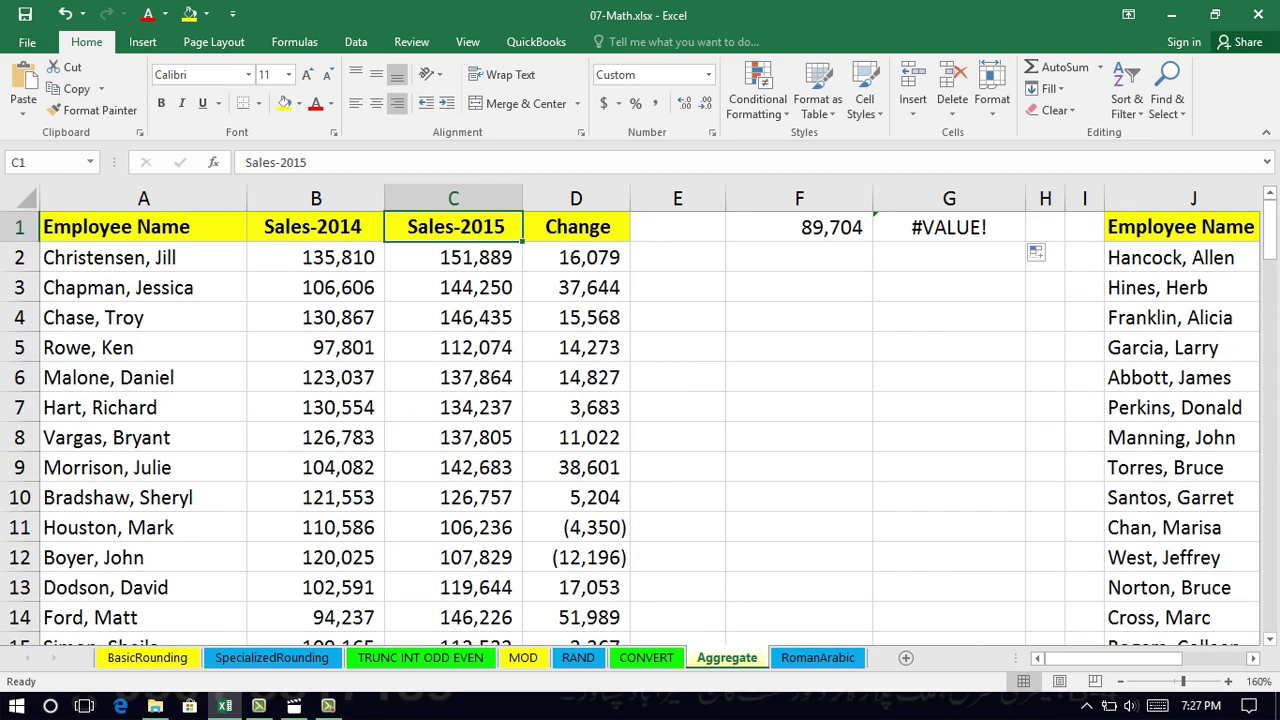
Average the whole Sales-2015 column in cell F2 while ignoring error values, using =AGGREGATE(1,6,C:C)
{"action": "key", "text": "Down"}
{"action": "key", "text": "Down"}
{"action": "key", "text": "Right"}
{"action": "key", "text": "Right"}
{"action": "key", "text": "Right"}
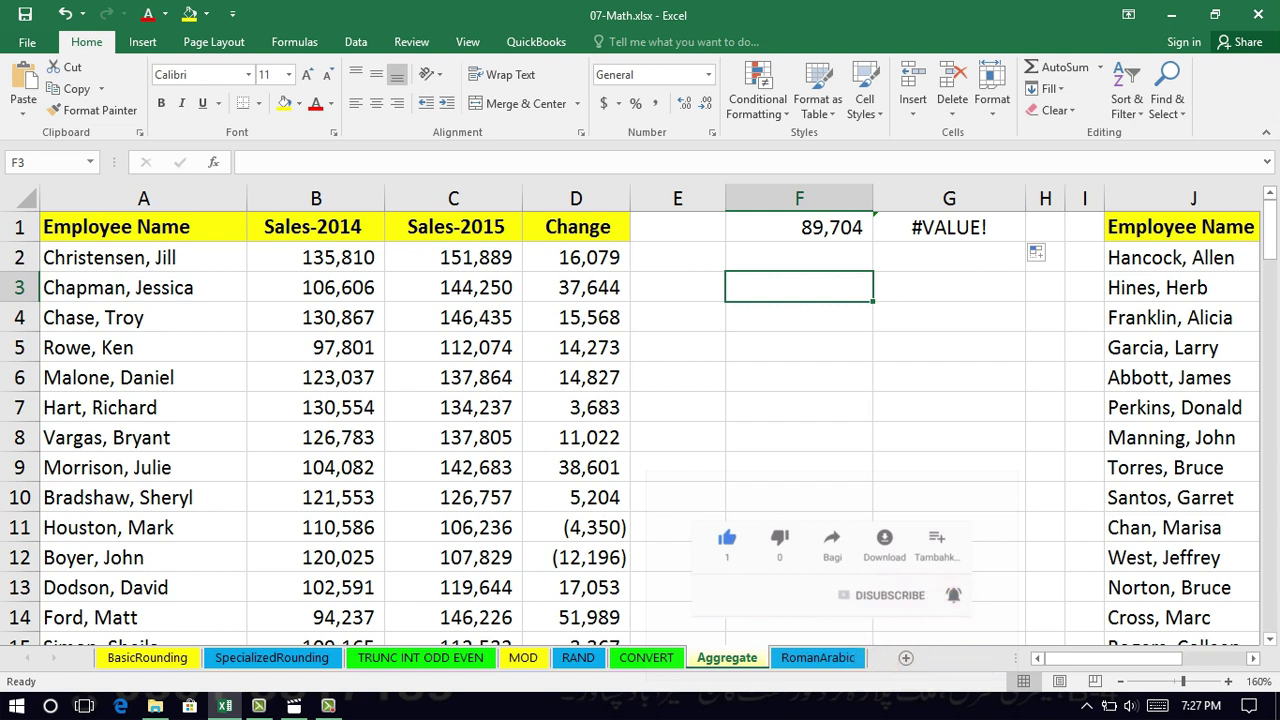
{"action": "left_click", "coordinate": [799, 257]}
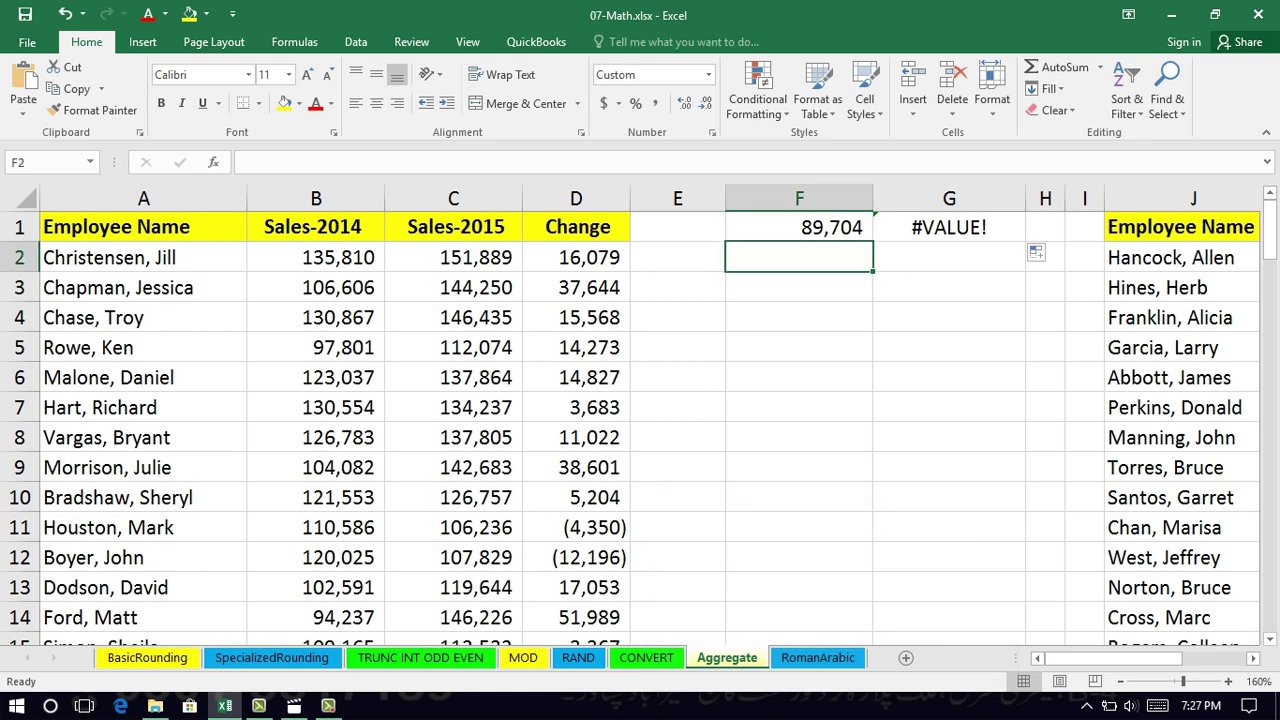
{"action": "type", "text": "="}
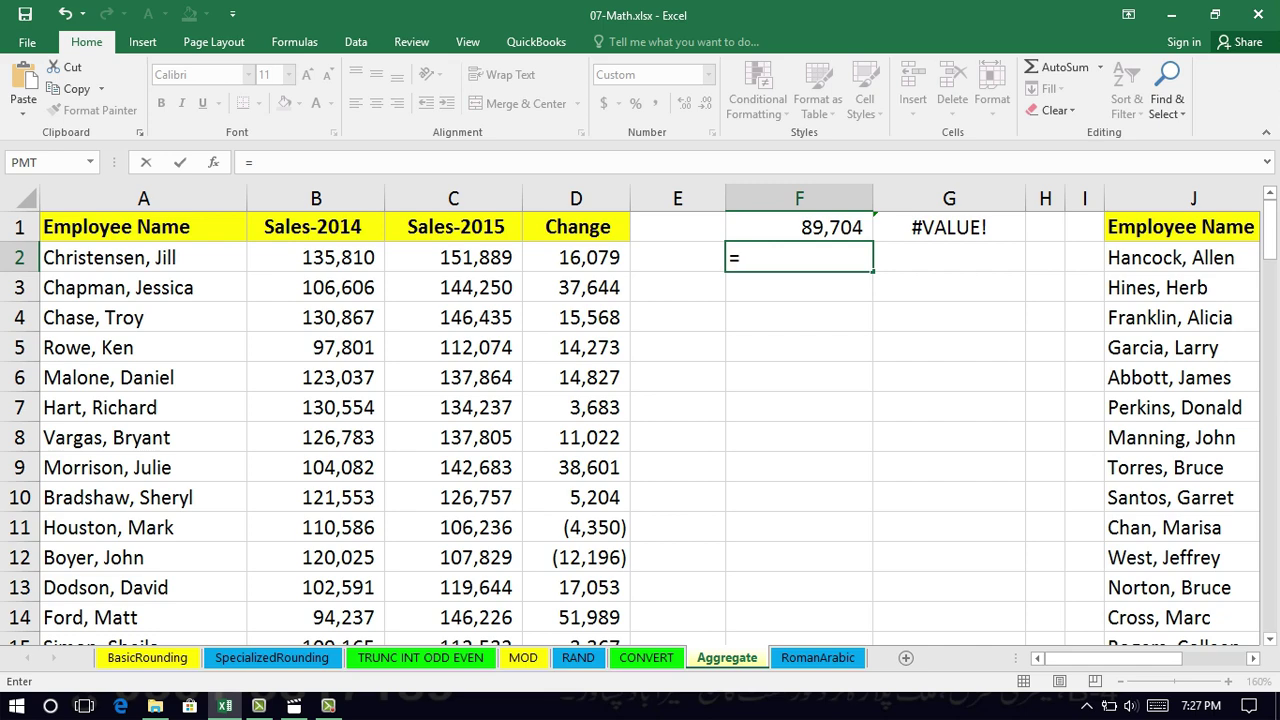
{"action": "type", "text": "a"}
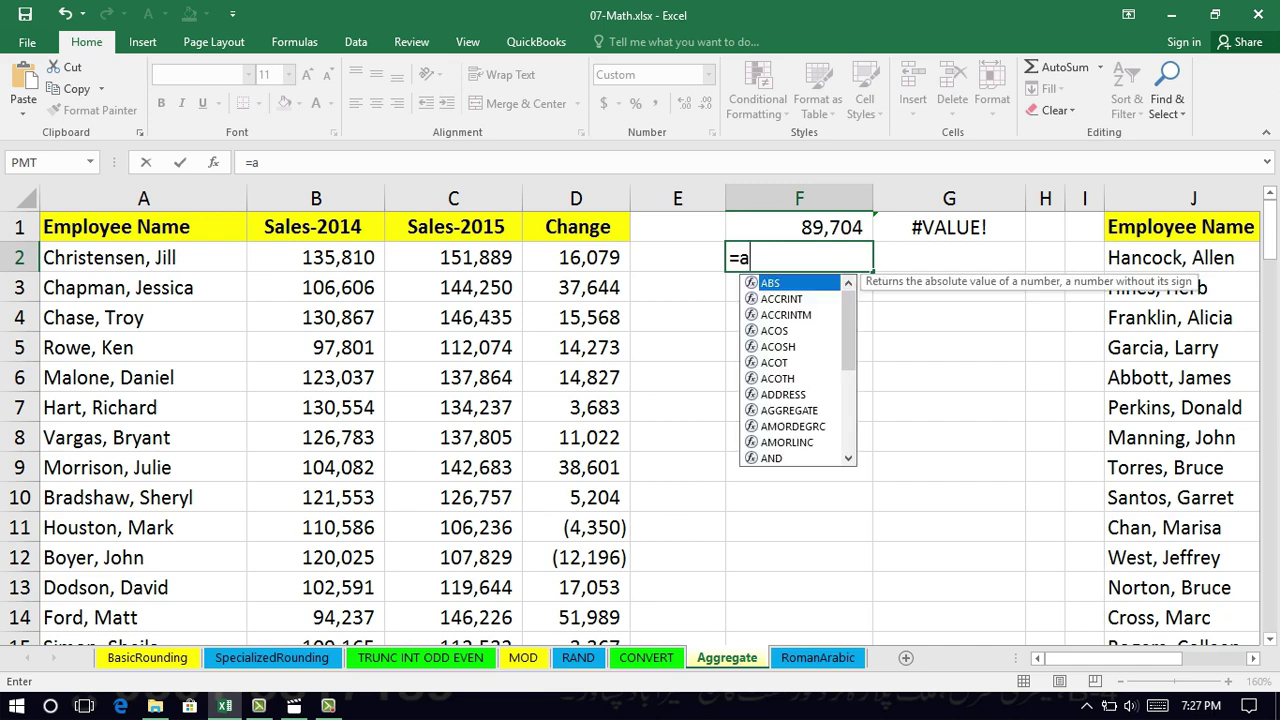
{"action": "type", "text": "gg"}
{"action": "key", "text": "Tab"}
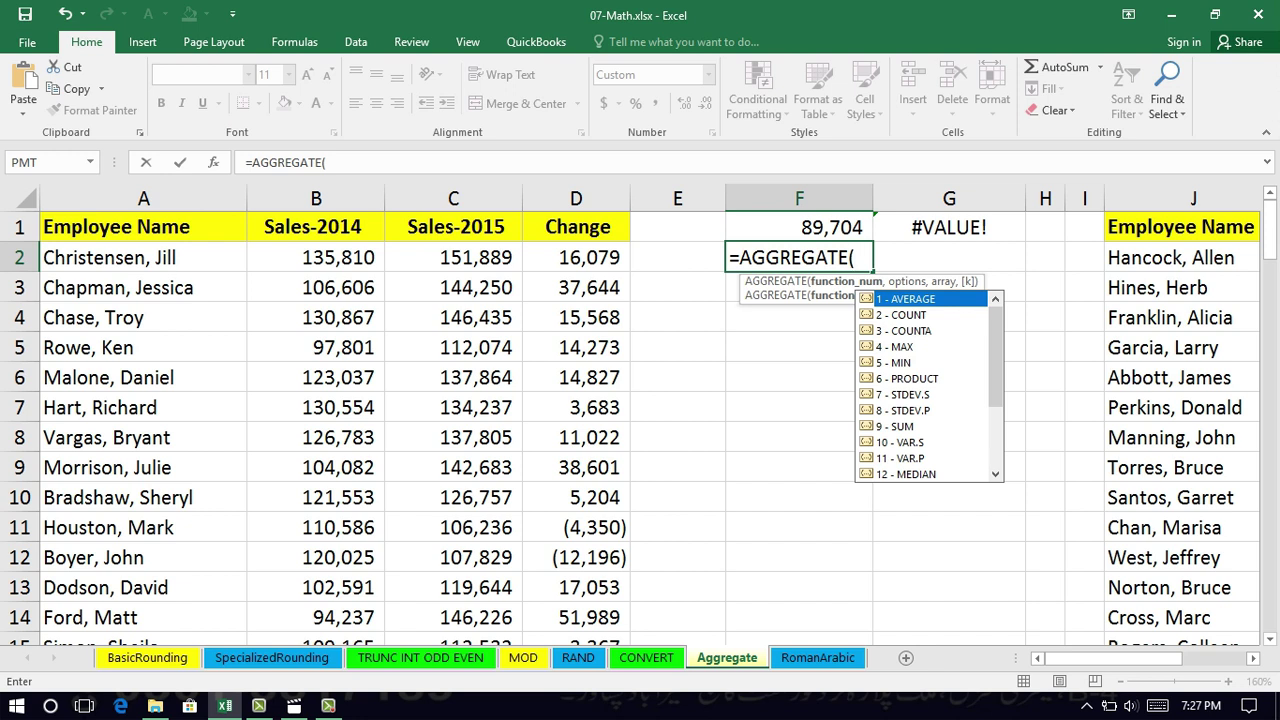
{"action": "type", "text": "1"}
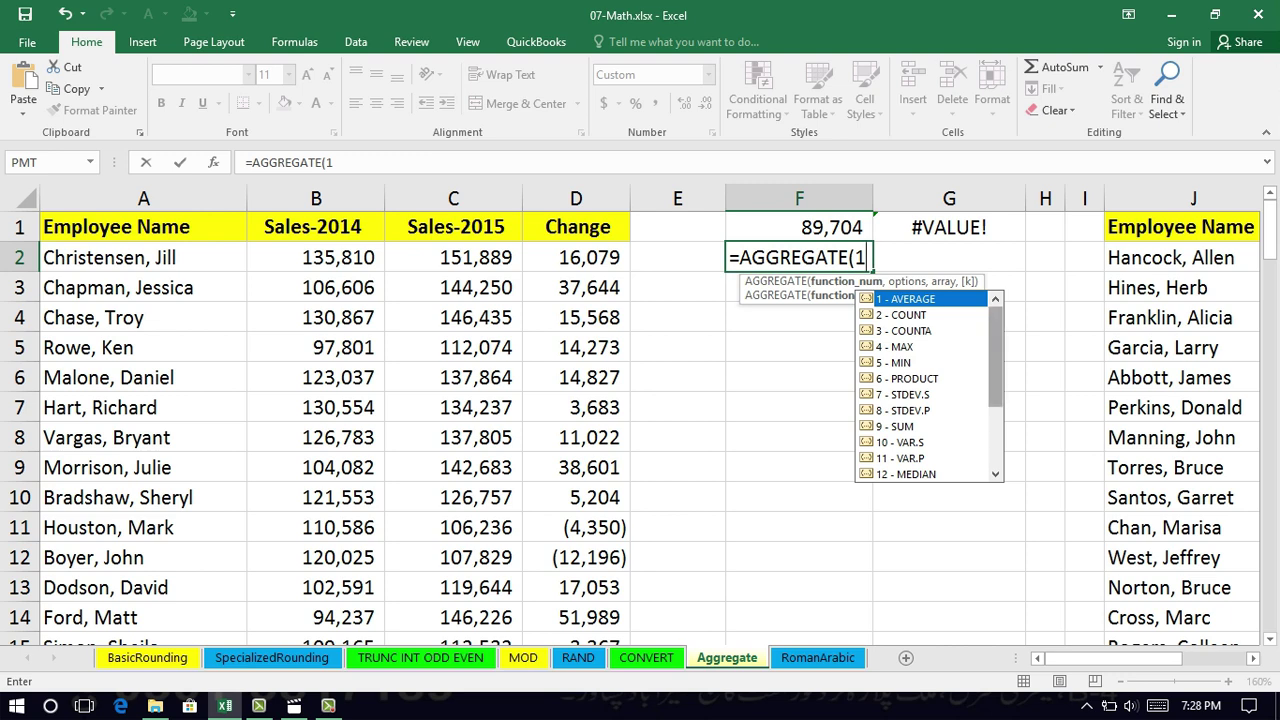
{"action": "scroll", "coordinate": [930, 386], "scroll_direction": "down", "scroll_amount": 3}
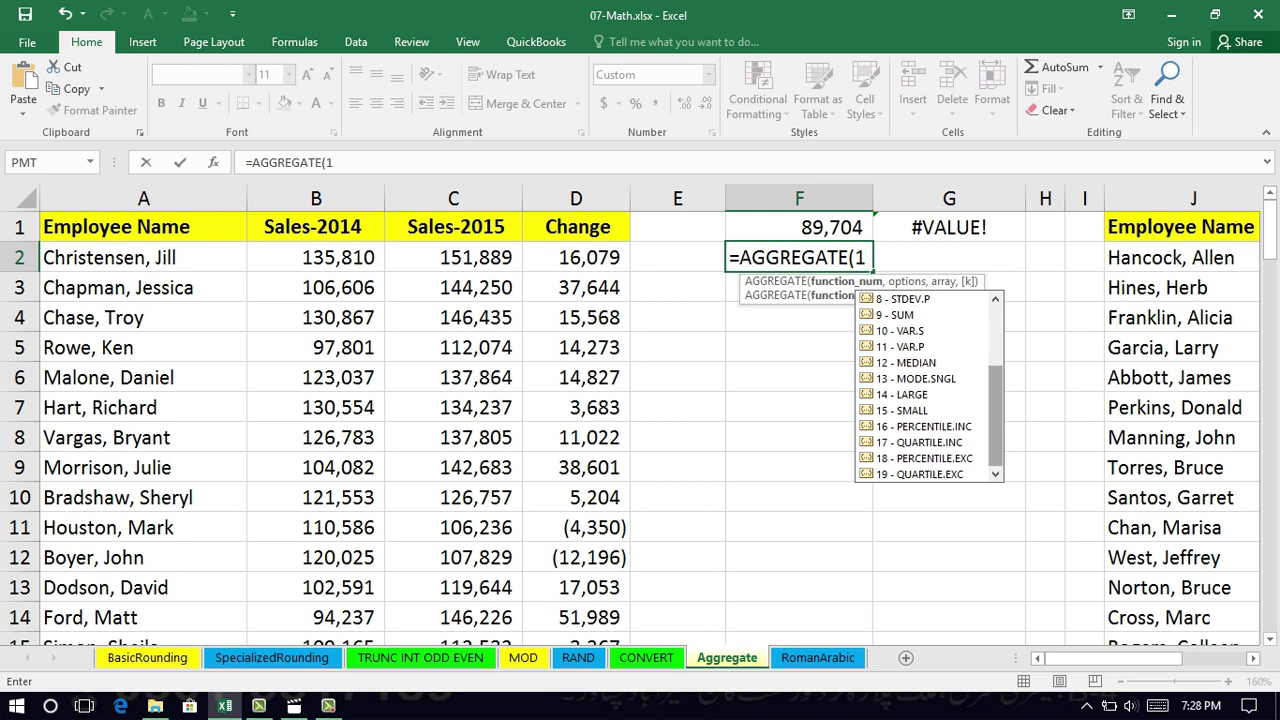
{"action": "scroll", "coordinate": [930, 386], "scroll_direction": "up", "scroll_amount": 3}
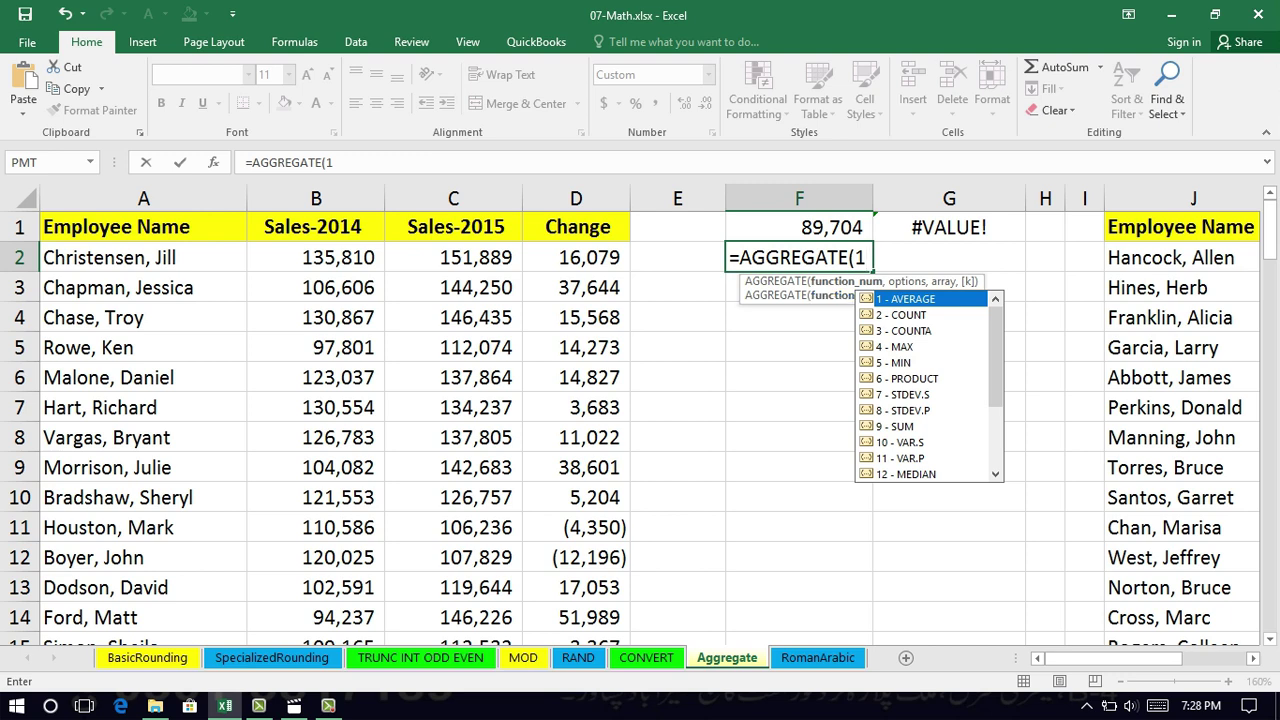
{"action": "type", "text": ","}
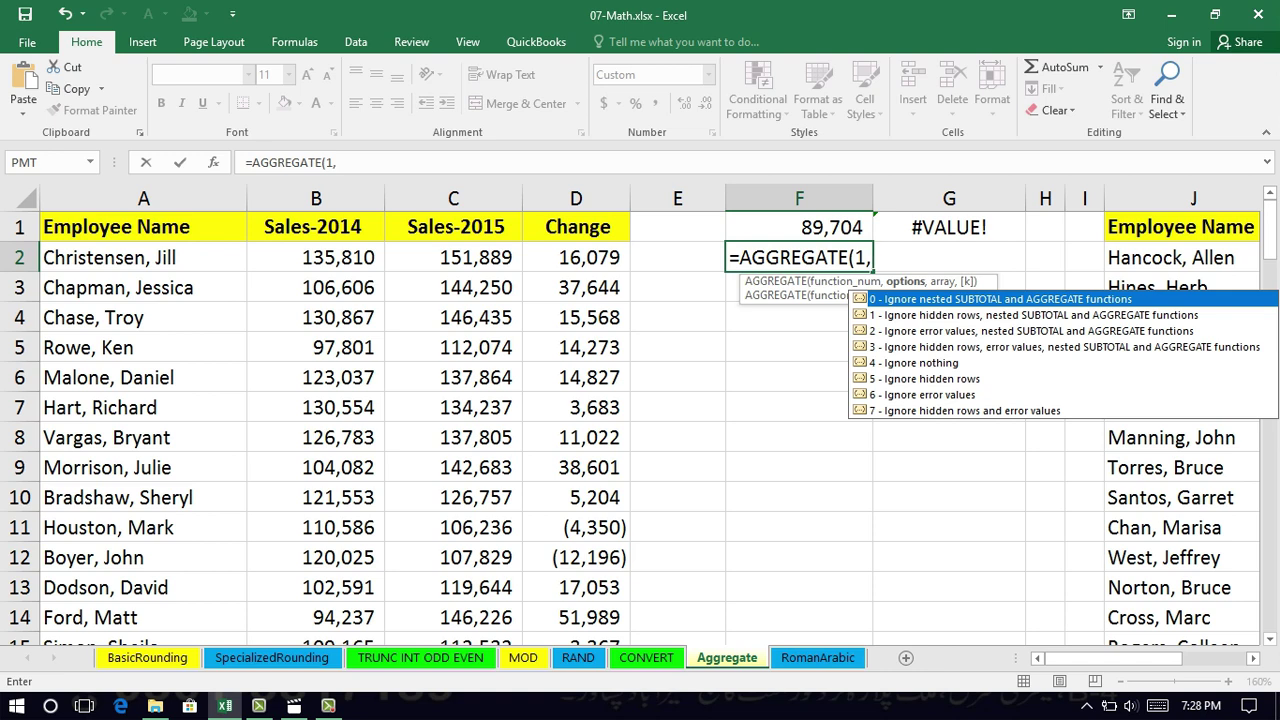
{"action": "type", "text": "6,"}
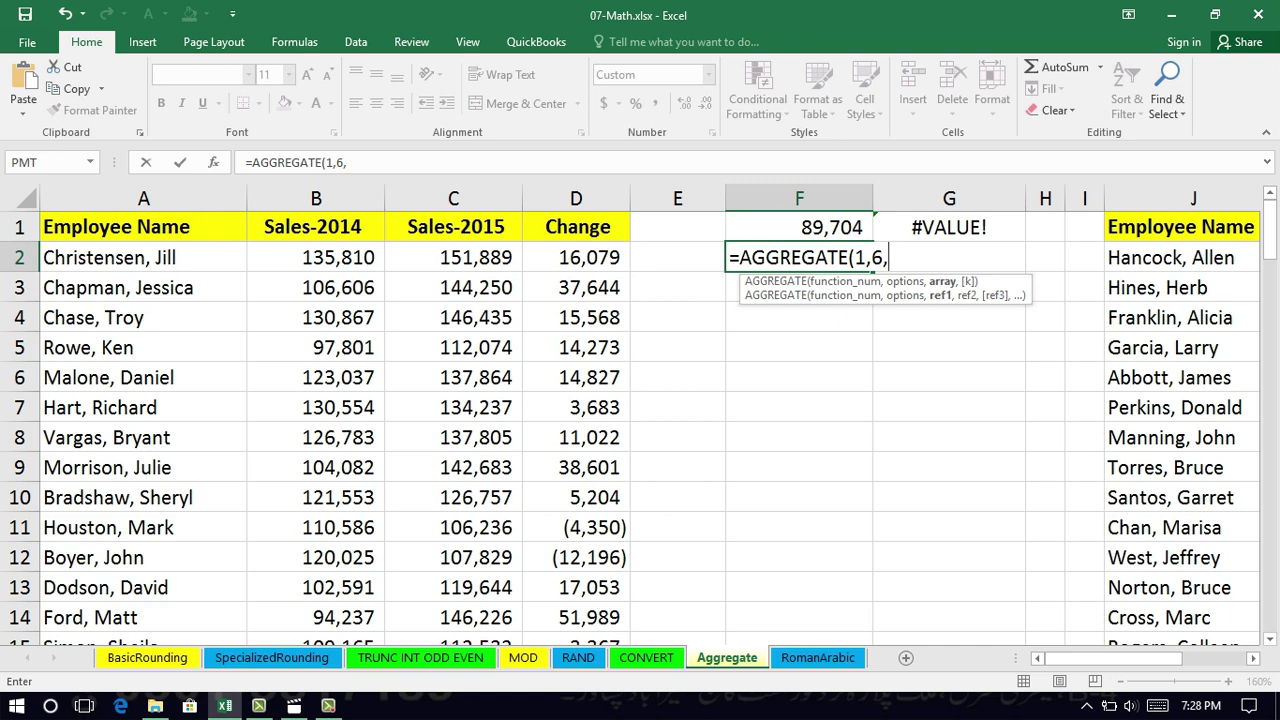
{"action": "left_click", "coordinate": [453, 198]}
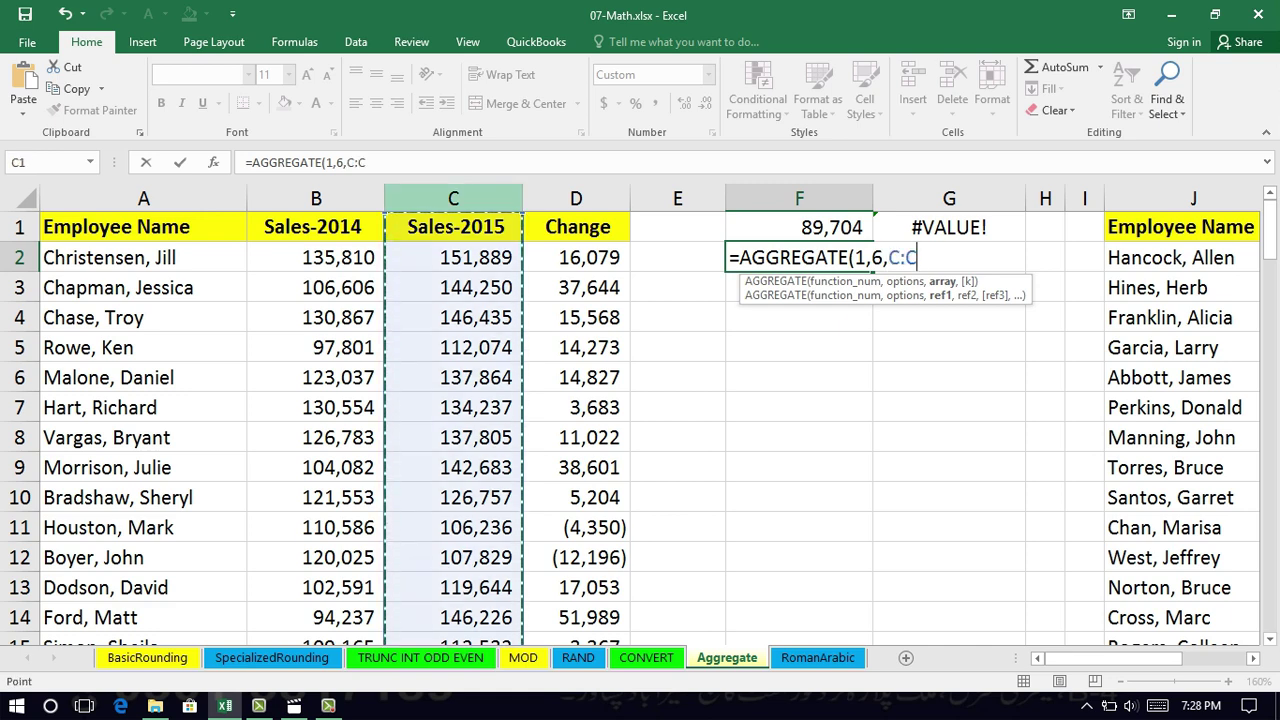
{"action": "key", "text": "Return"}
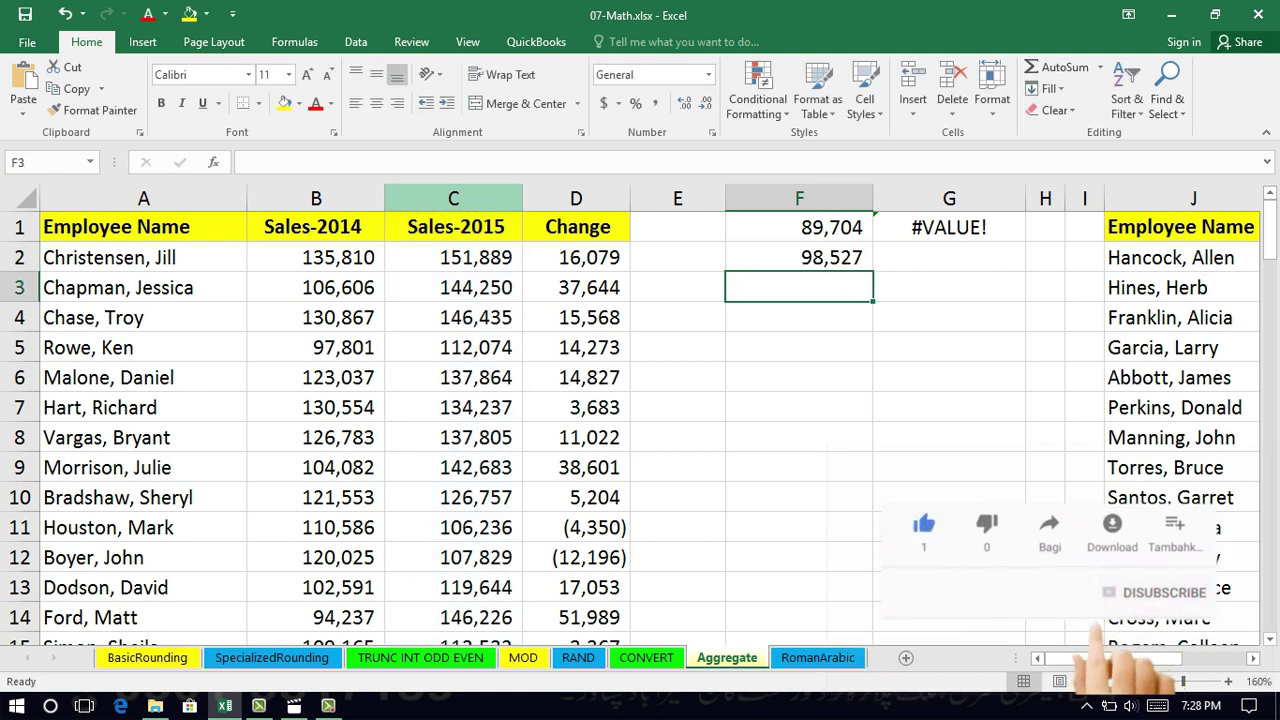
Copy the AGGREGATE formula from F2 down to F3 and change its function number to 9 so it sums the column
{"action": "key", "text": "Up"}
{"action": "key", "text": "Down"}
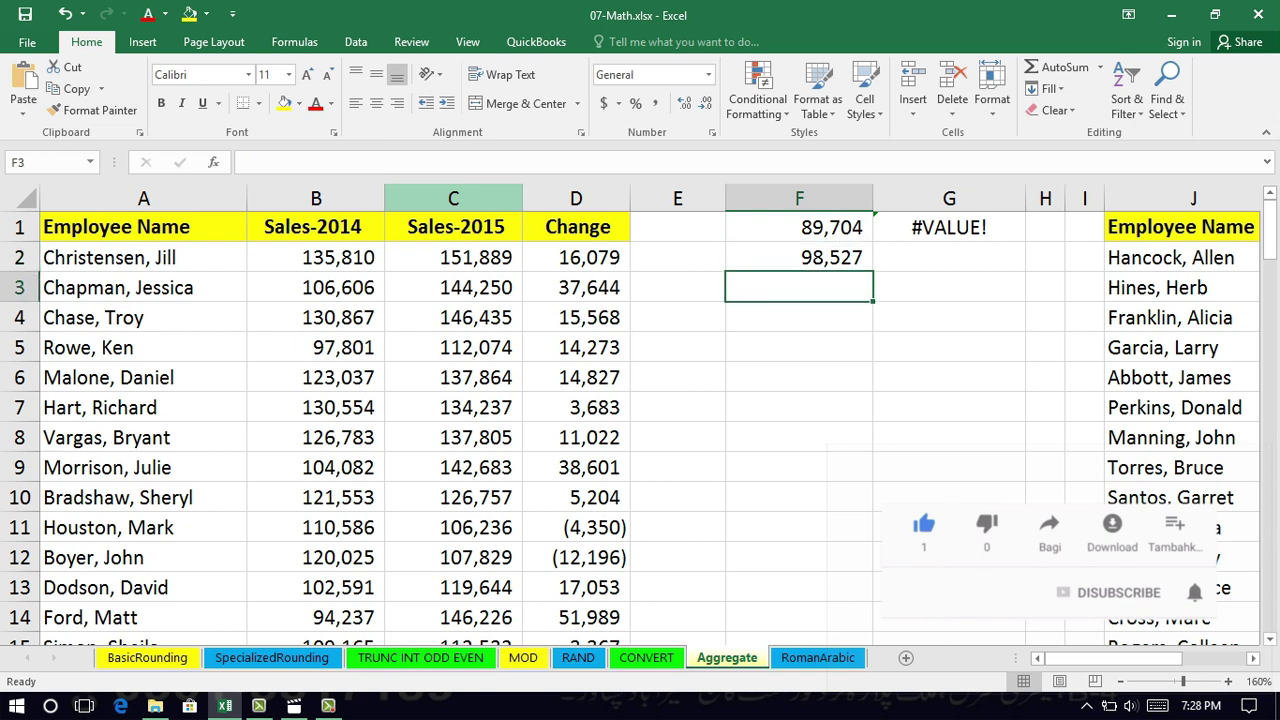
{"action": "key", "text": "Up"}
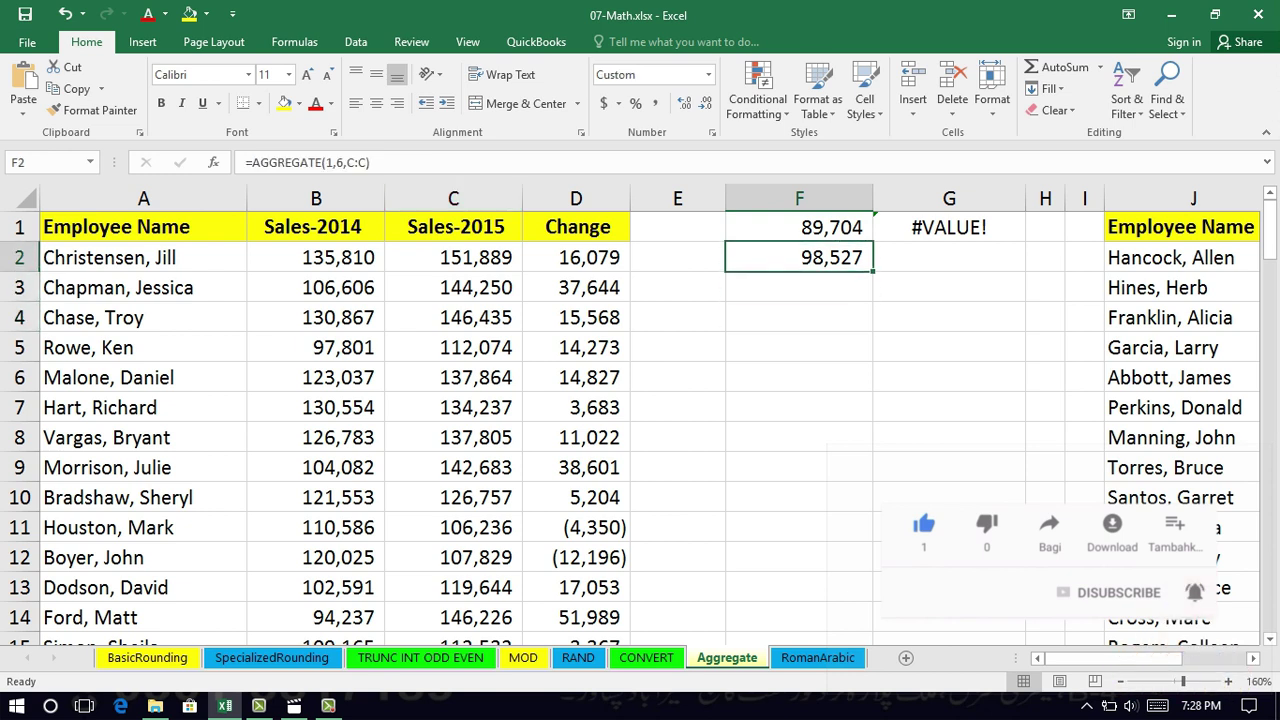
{"action": "left_click_drag", "start_coordinate": [873, 272], "coordinate": [873, 298]}
{"action": "double_click", "coordinate": [850, 288]}
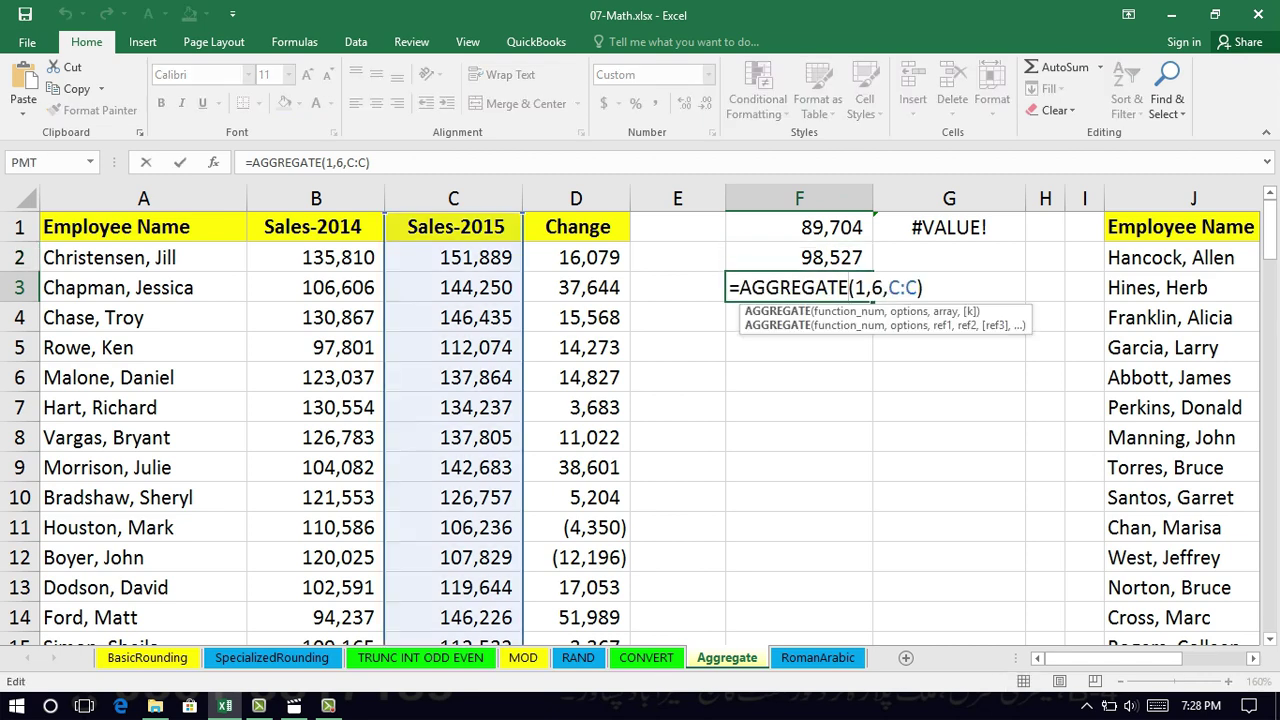
{"action": "left_click", "coordinate": [866, 288]}
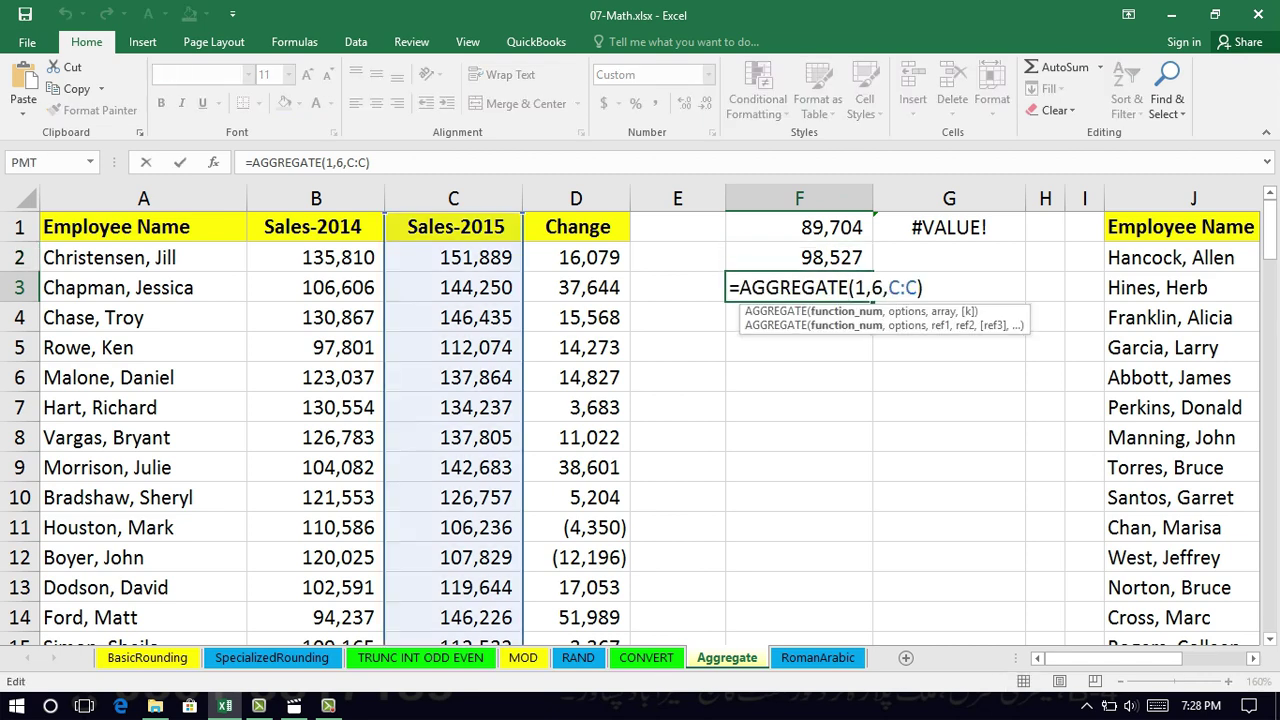
{"action": "key", "text": "BackSpace"}
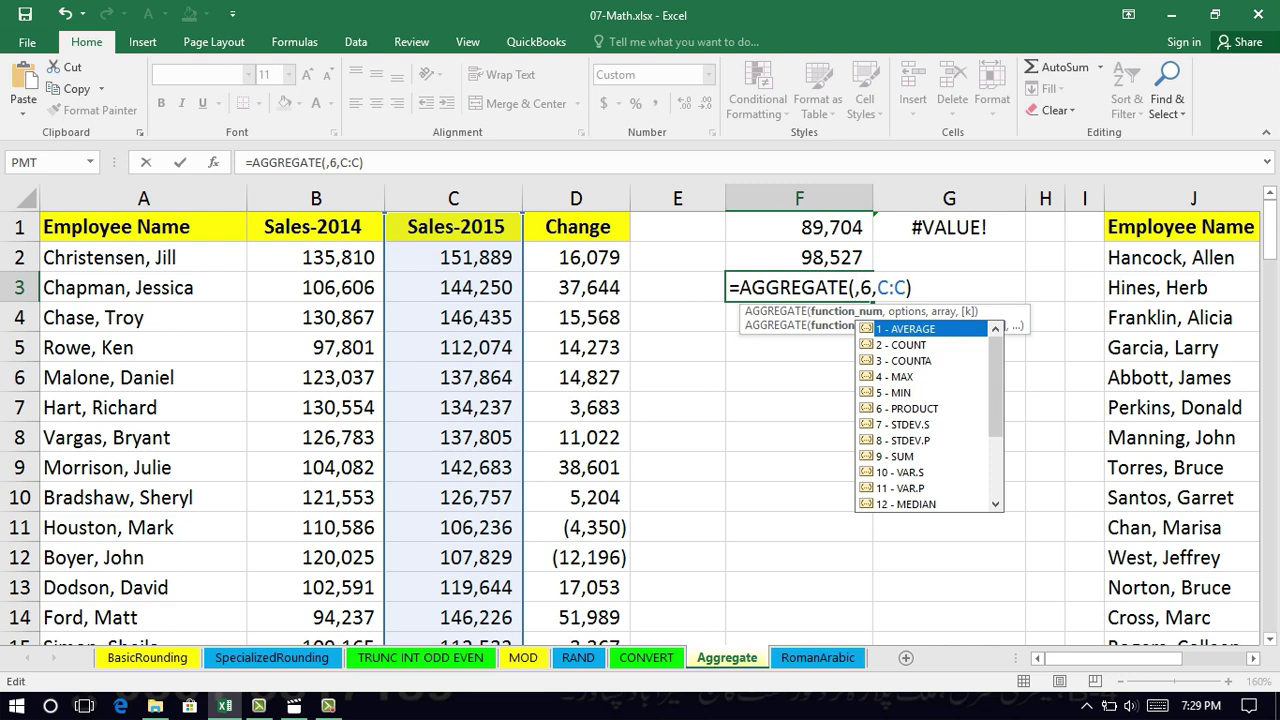
{"action": "type", "text": "9"}
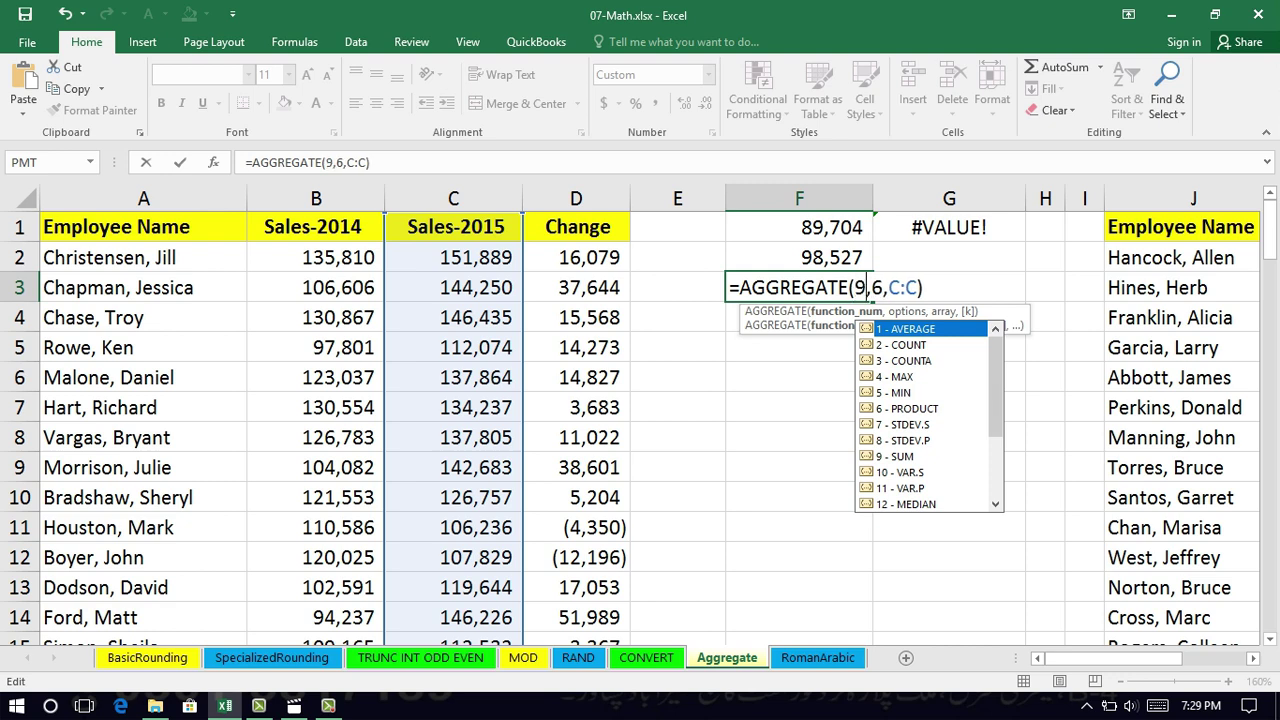
{"action": "key", "text": "Return"}
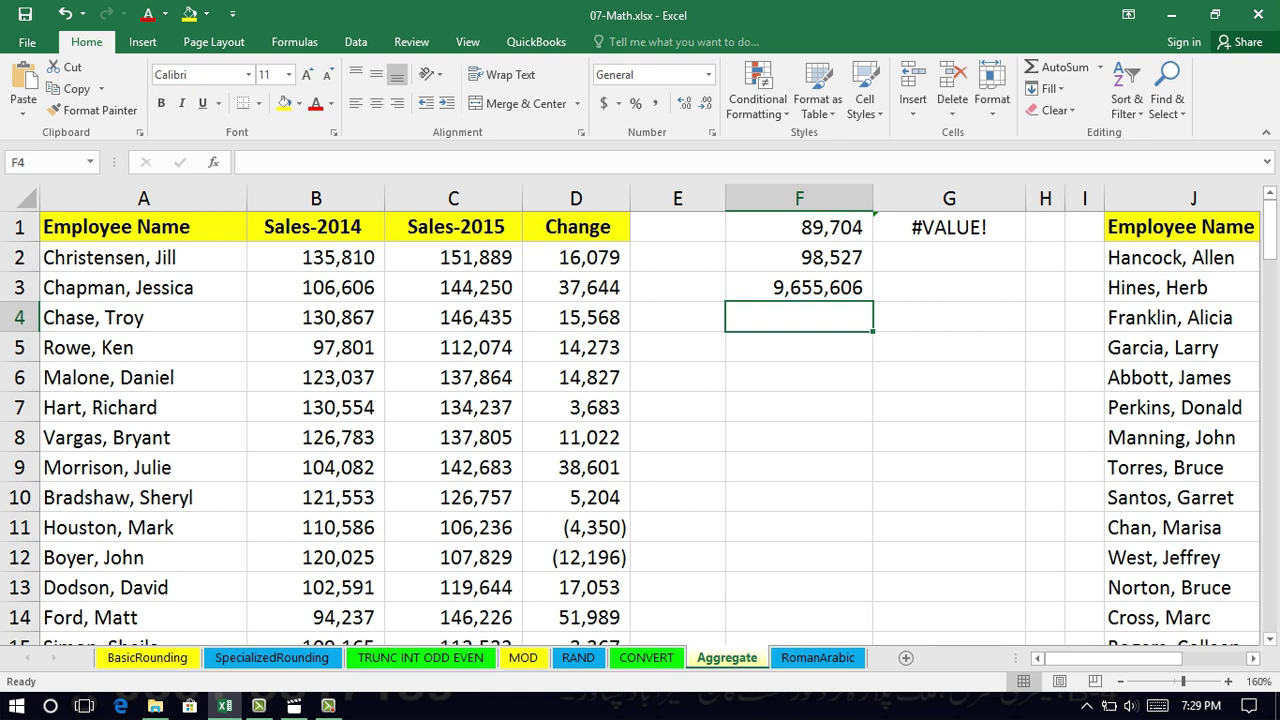
Go to the salary table in columns J and K and look at its Total and Average cells in column N
{"action": "key", "text": "Right"}
{"action": "key", "text": "Right"}
{"action": "key", "text": "Right"}
{"action": "key", "text": "Right"}
{"action": "key", "text": "Right"}
{"action": "key", "text": "Right"}
{"action": "key", "text": "Right"}
{"action": "key", "text": "Right"}
{"action": "key", "text": "Right"}
{"action": "key", "text": "Right"}
{"action": "key", "text": "Right"}
{"action": "key", "text": "Right"}
{"action": "key", "text": "Right"}
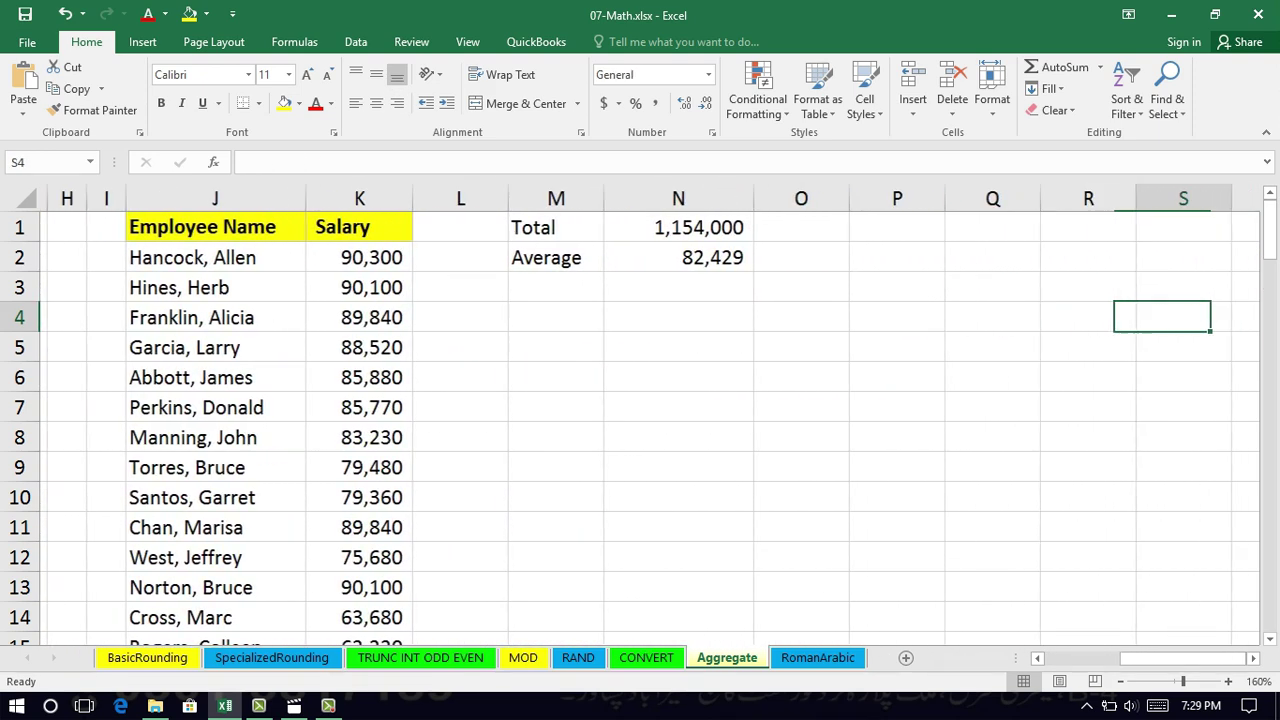
{"action": "key", "text": "Left"}
{"action": "key", "text": "Left"}
{"action": "key", "text": "Left"}
{"action": "key", "text": "Left"}
{"action": "key", "text": "Left"}
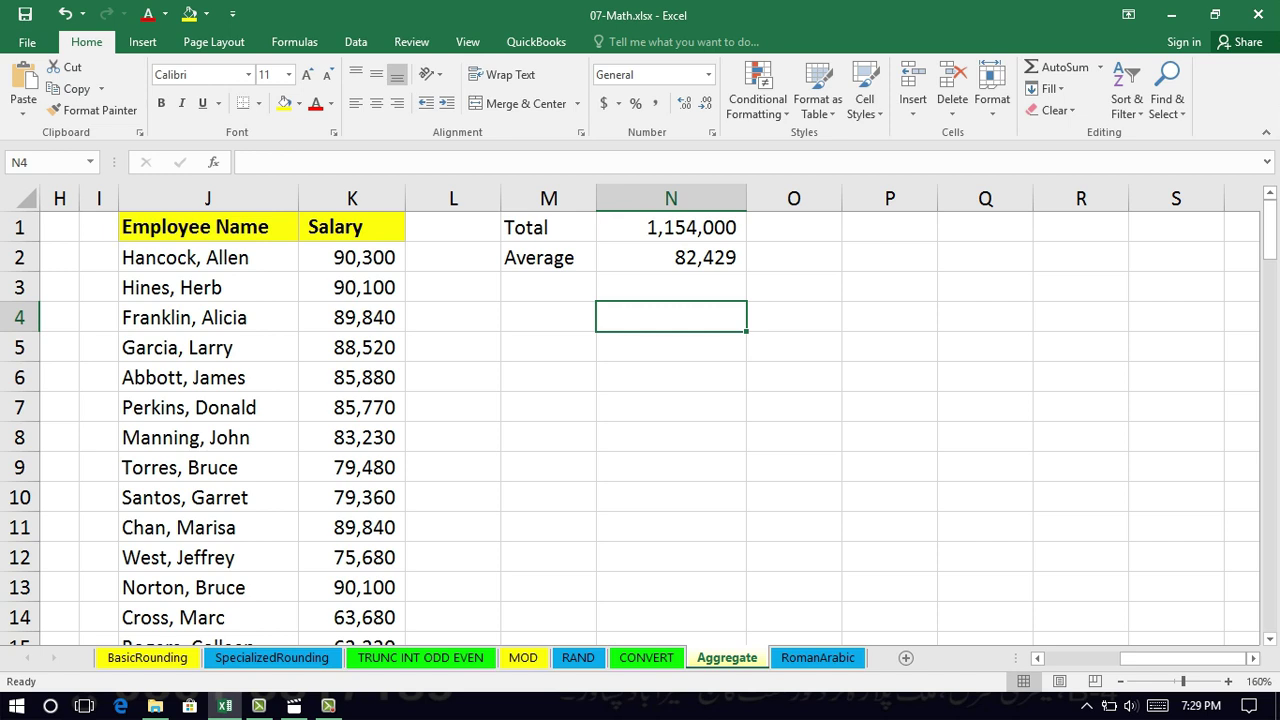
{"action": "key", "text": "Up"}
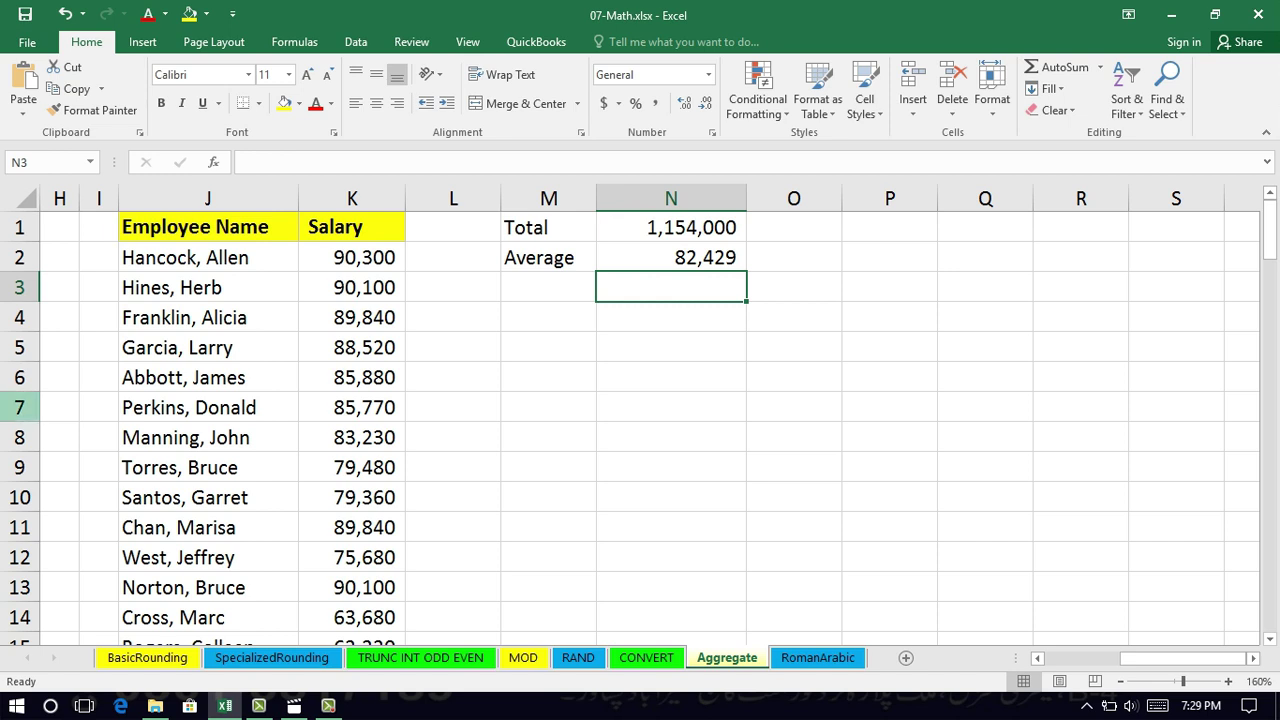
Hide rows 7 through 10 of the salary table
{"action": "left_click_drag", "start_coordinate": [20, 407], "coordinate": [42, 511]}
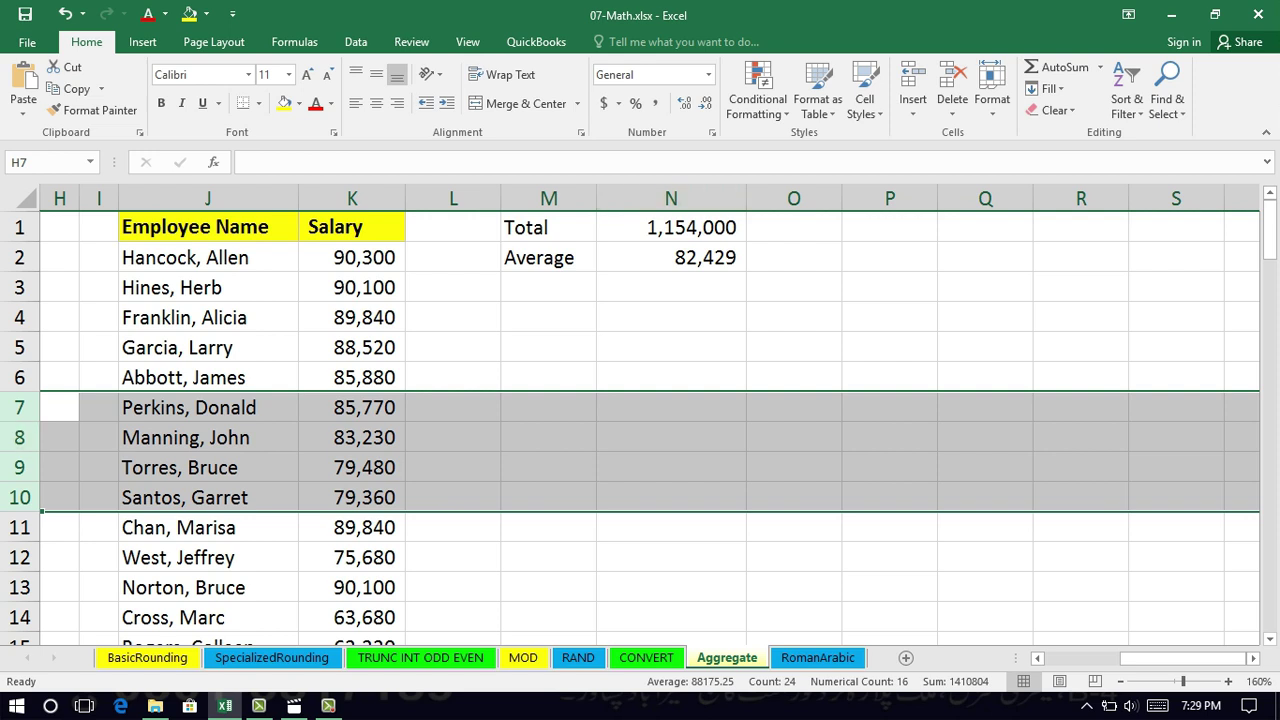
{"action": "right_click", "coordinate": [20, 432]}
{"action": "left_click", "coordinate": [58, 385]}
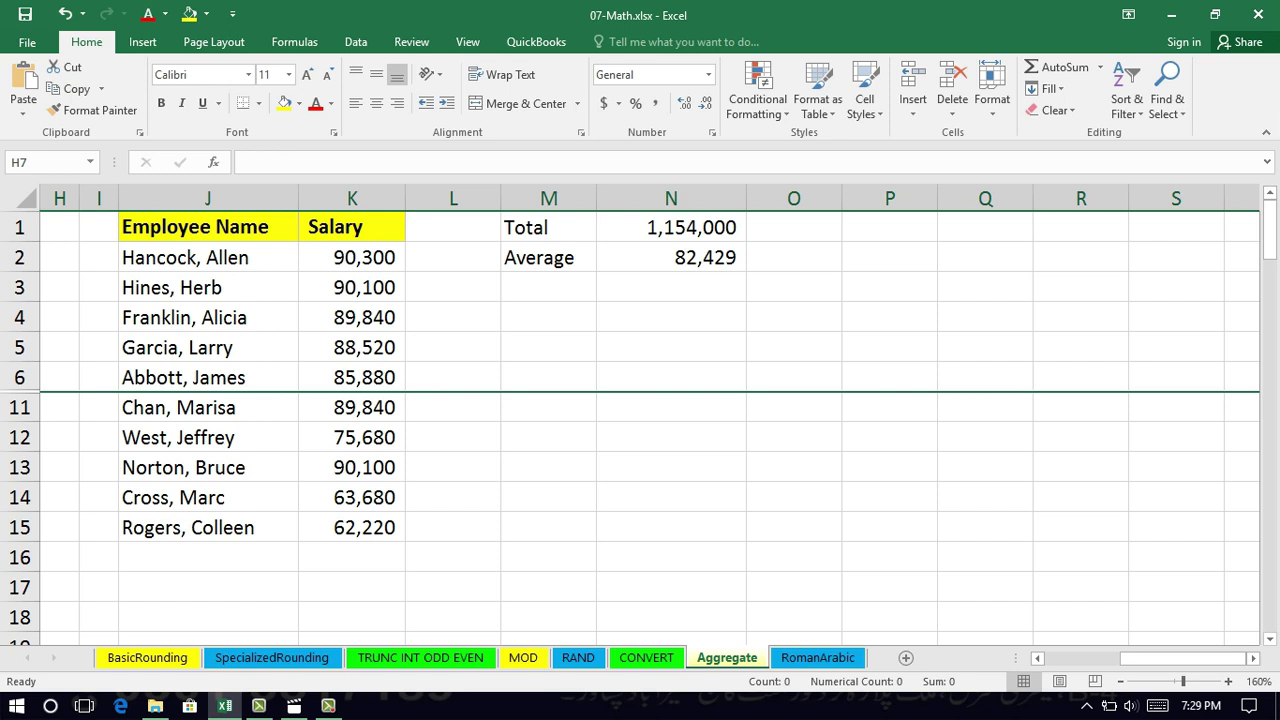
Compare the Total and Average in column N with the status bar figures for the visible cells of the Salary column
{"action": "left_click_drag", "start_coordinate": [671, 227], "coordinate": [671, 287]}
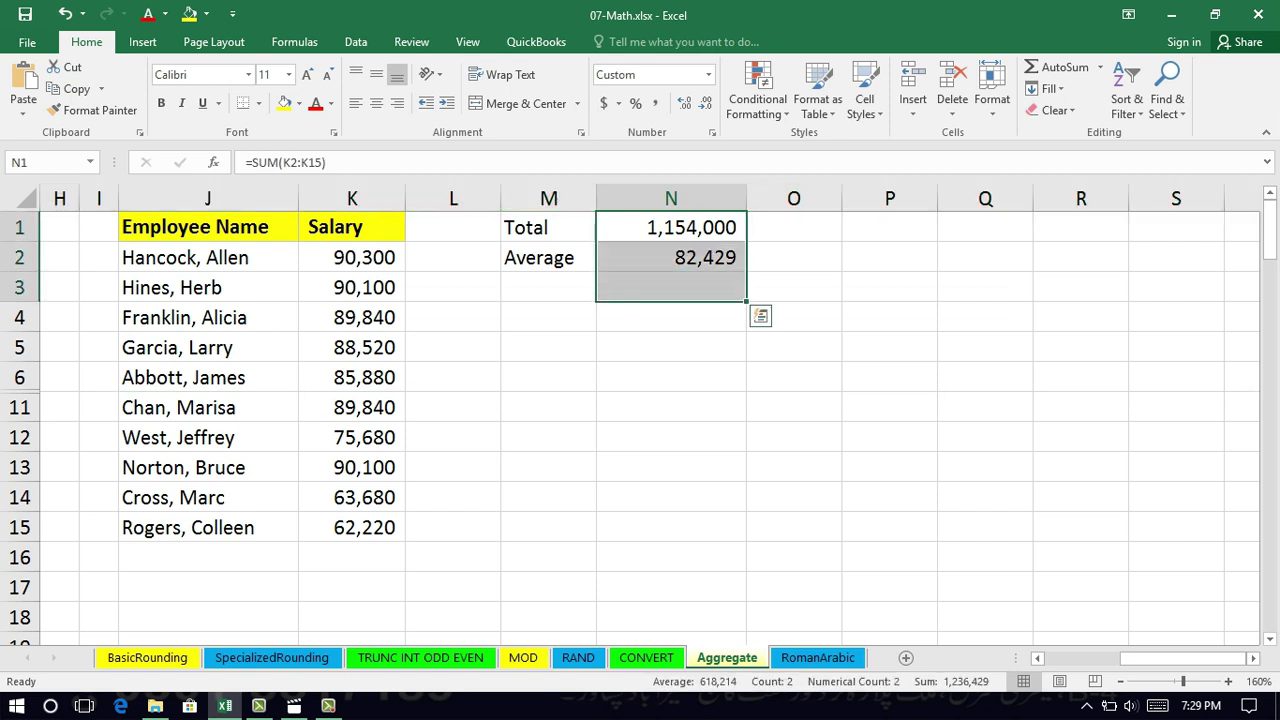
{"action": "left_click", "coordinate": [671, 347]}
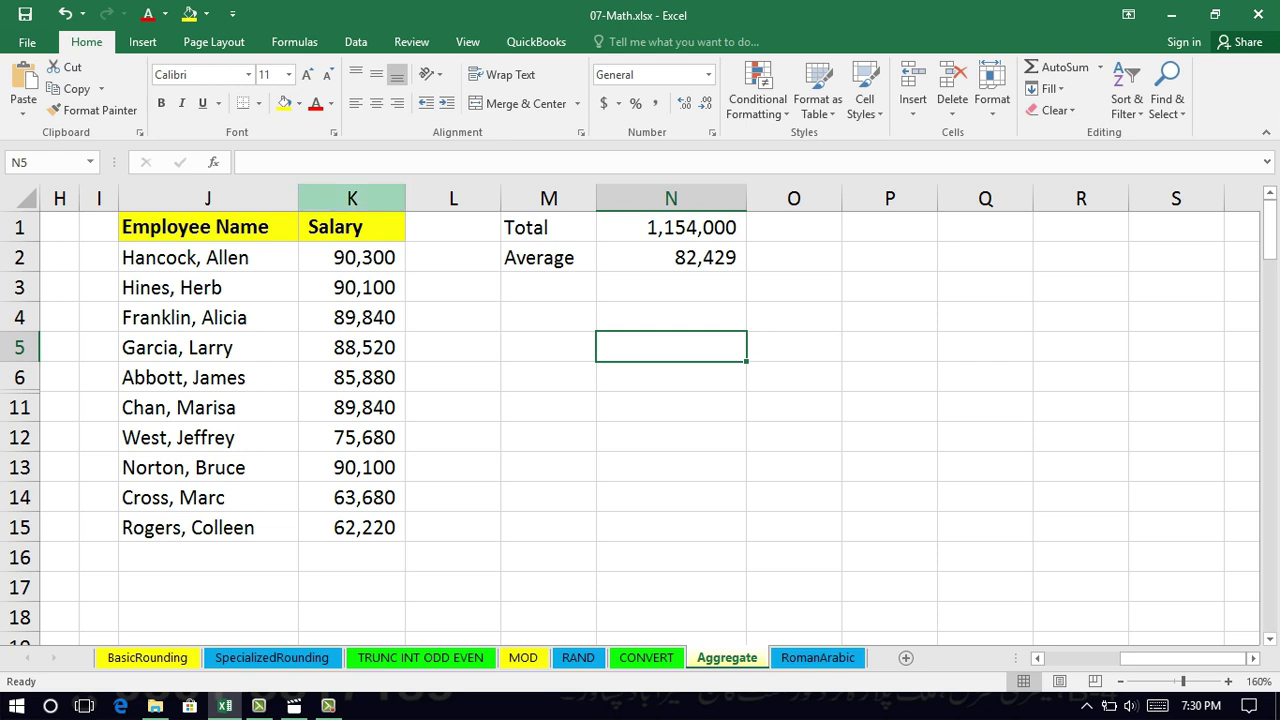
{"action": "left_click", "coordinate": [352, 198]}
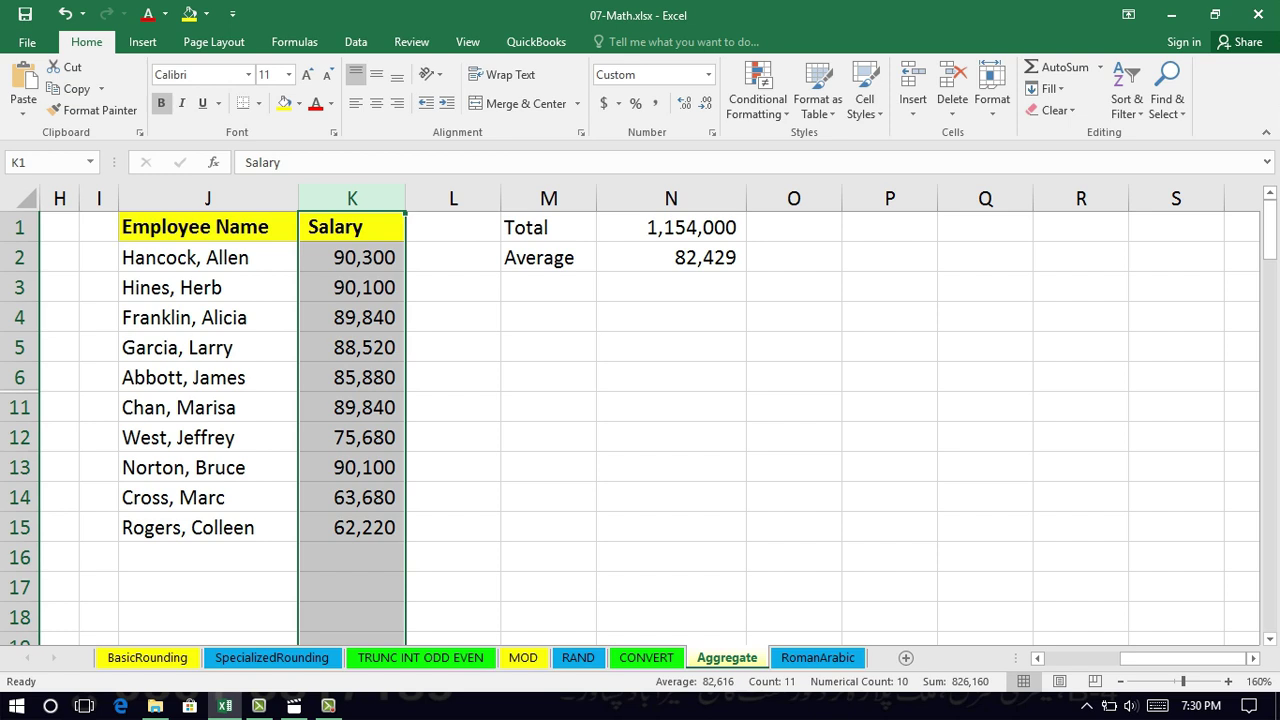
{"action": "left_click", "coordinate": [548, 557]}
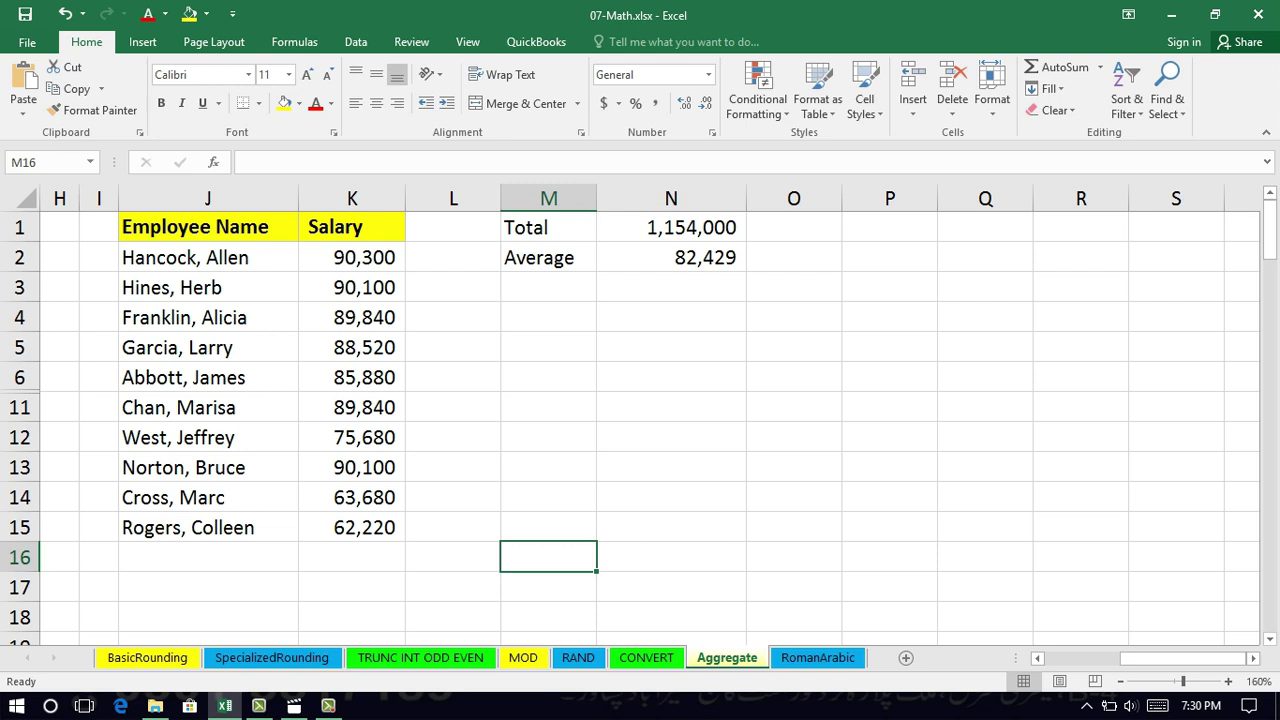
Sum the whole Salary column in cell N3 while ignoring hidden rows, using =AGGREGATE(9,5,K:K)
{"action": "left_click", "coordinate": [548, 347]}
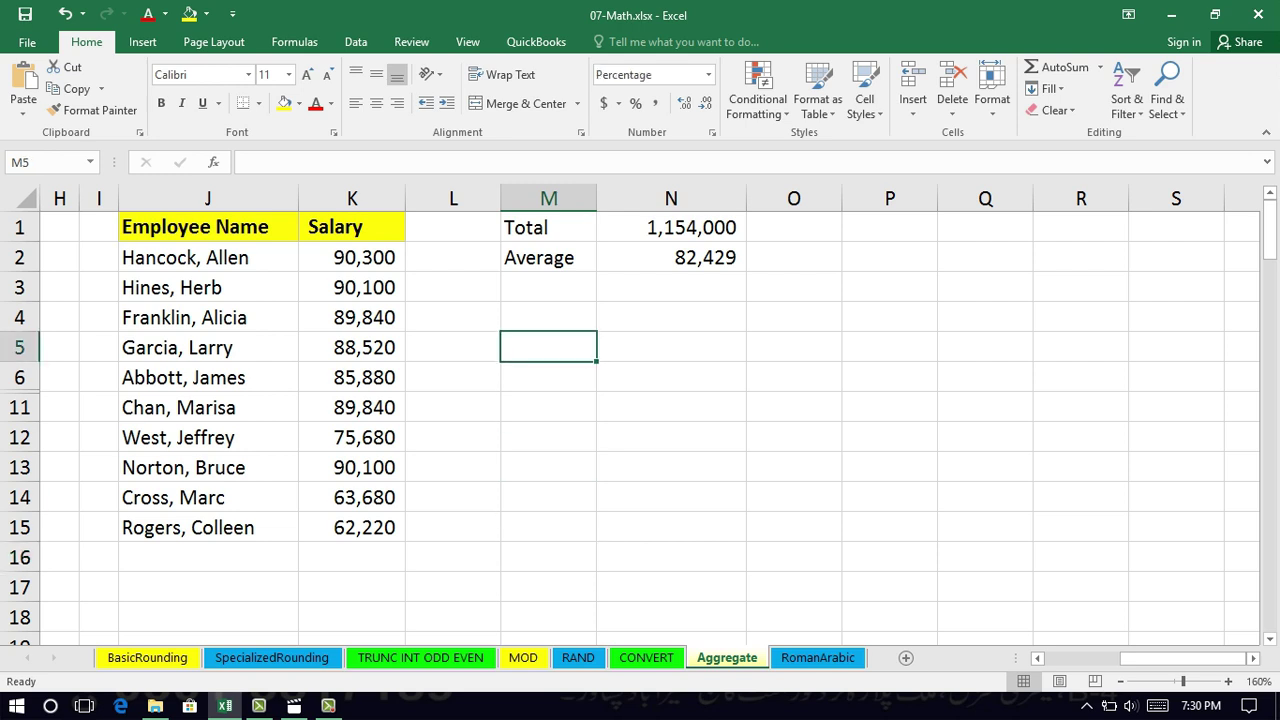
{"action": "key", "text": "Right"}
{"action": "key", "text": "Up"}
{"action": "key", "text": "Up"}
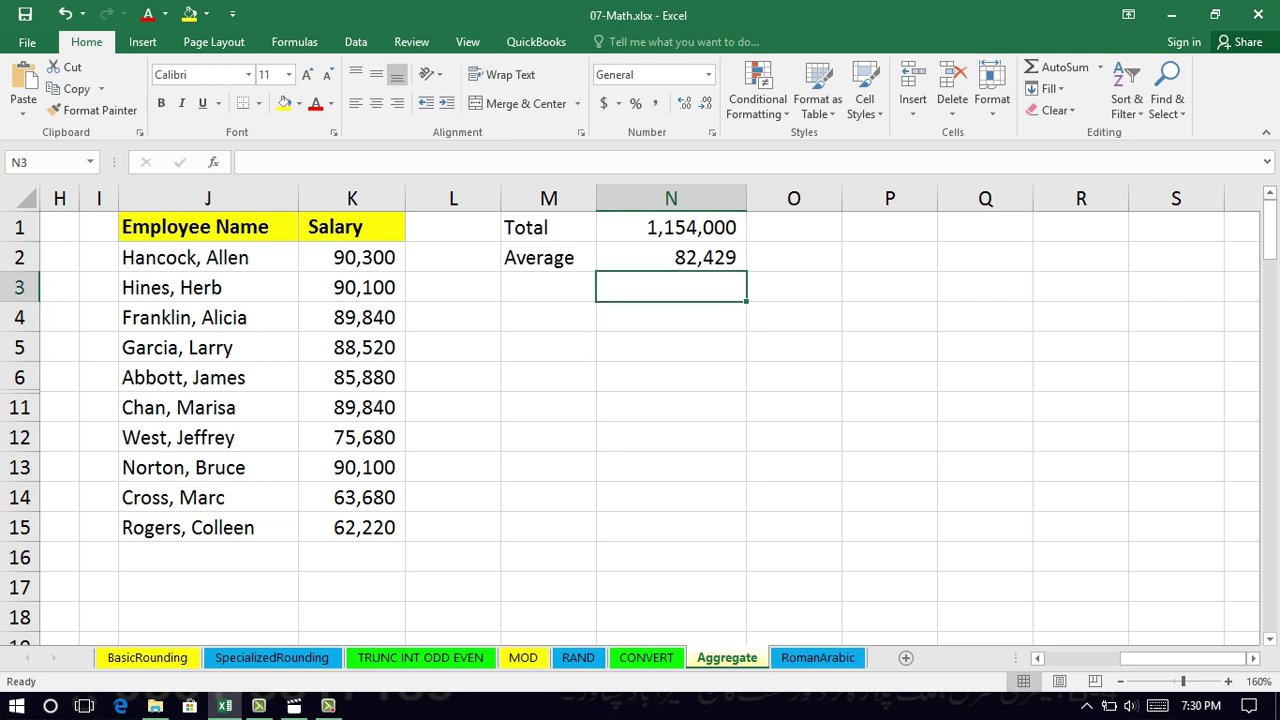
{"action": "type", "text": "=agg"}
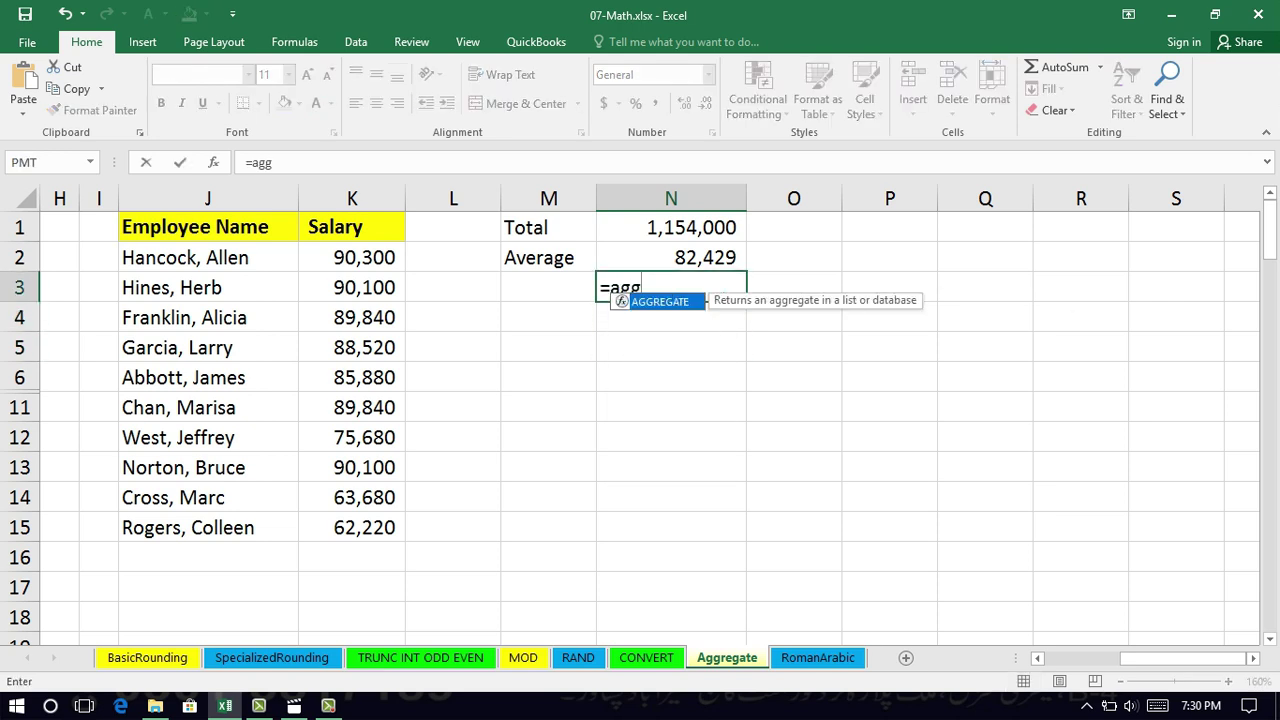
{"action": "key", "text": "Tab"}
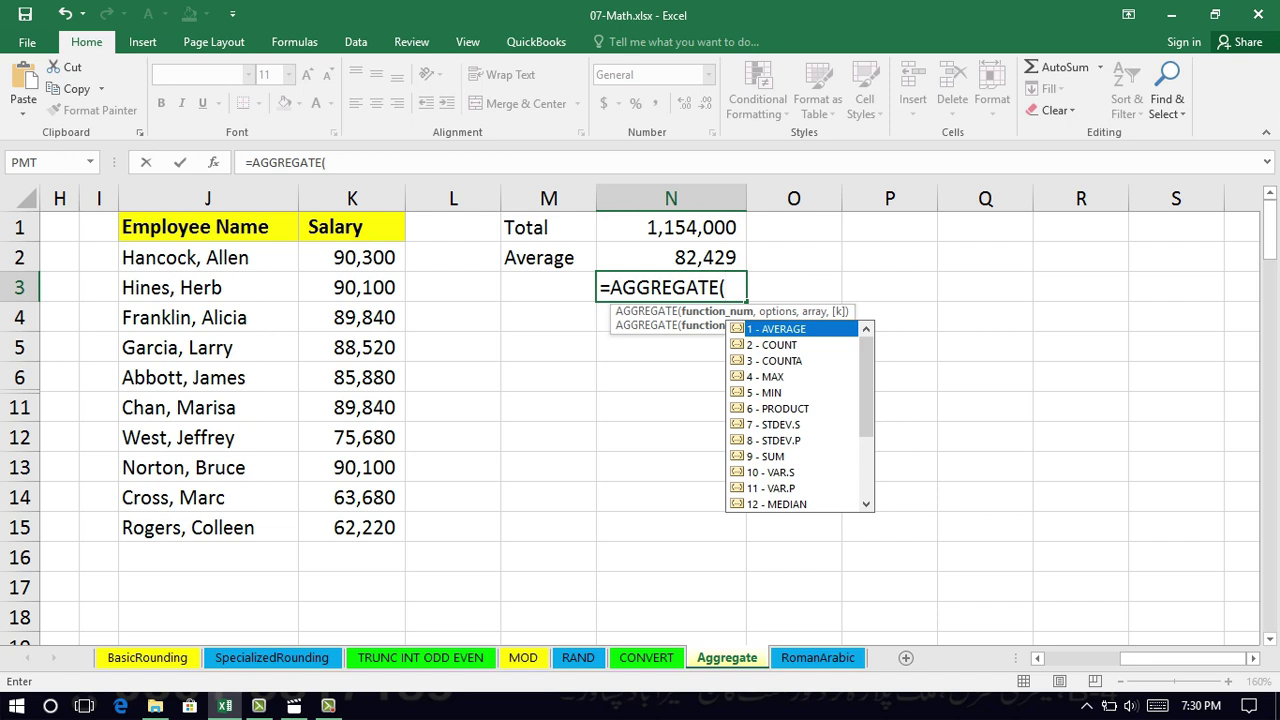
{"action": "type", "text": "9,"}
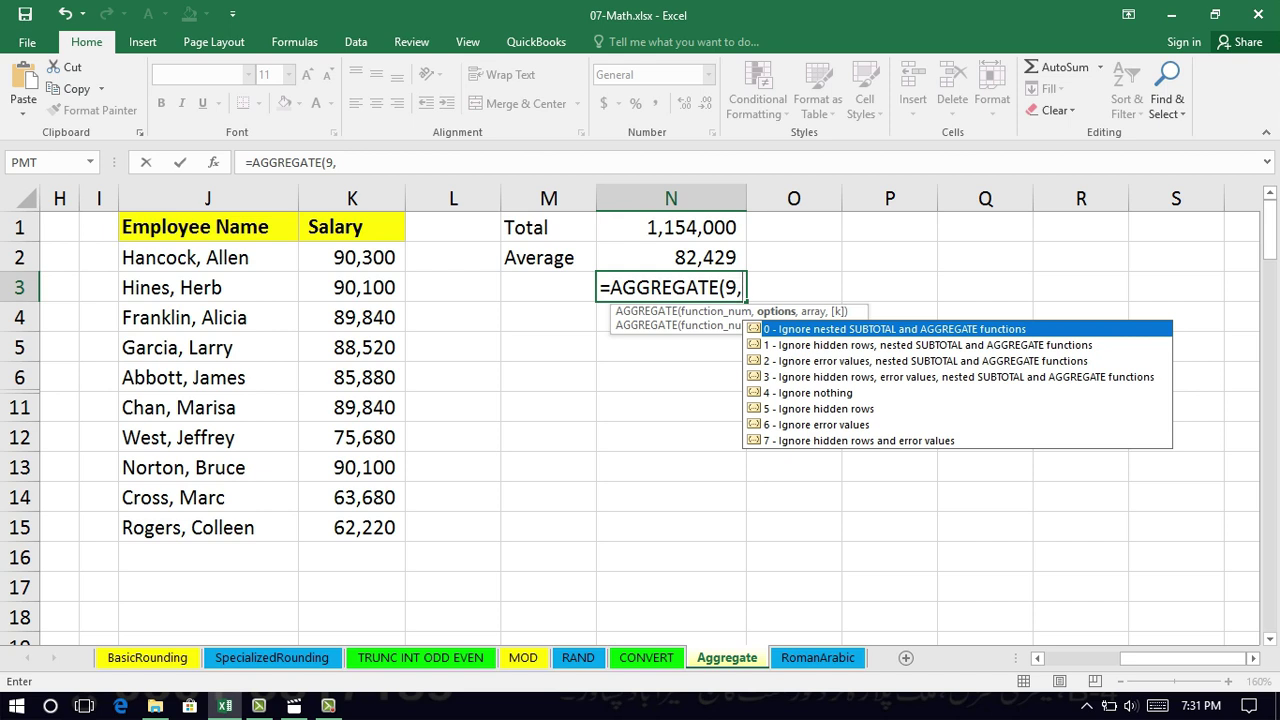
{"action": "type", "text": "5,"}
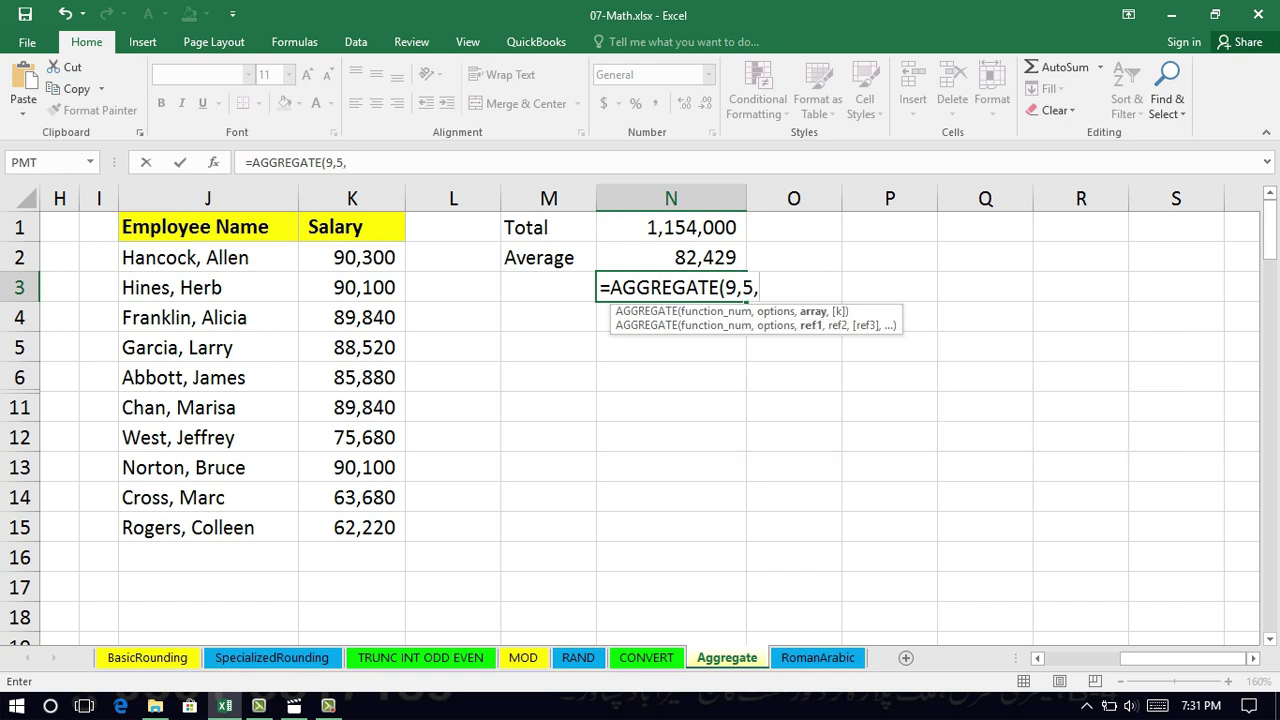
{"action": "left_click", "coordinate": [352, 199]}
{"action": "key", "text": "Return"}
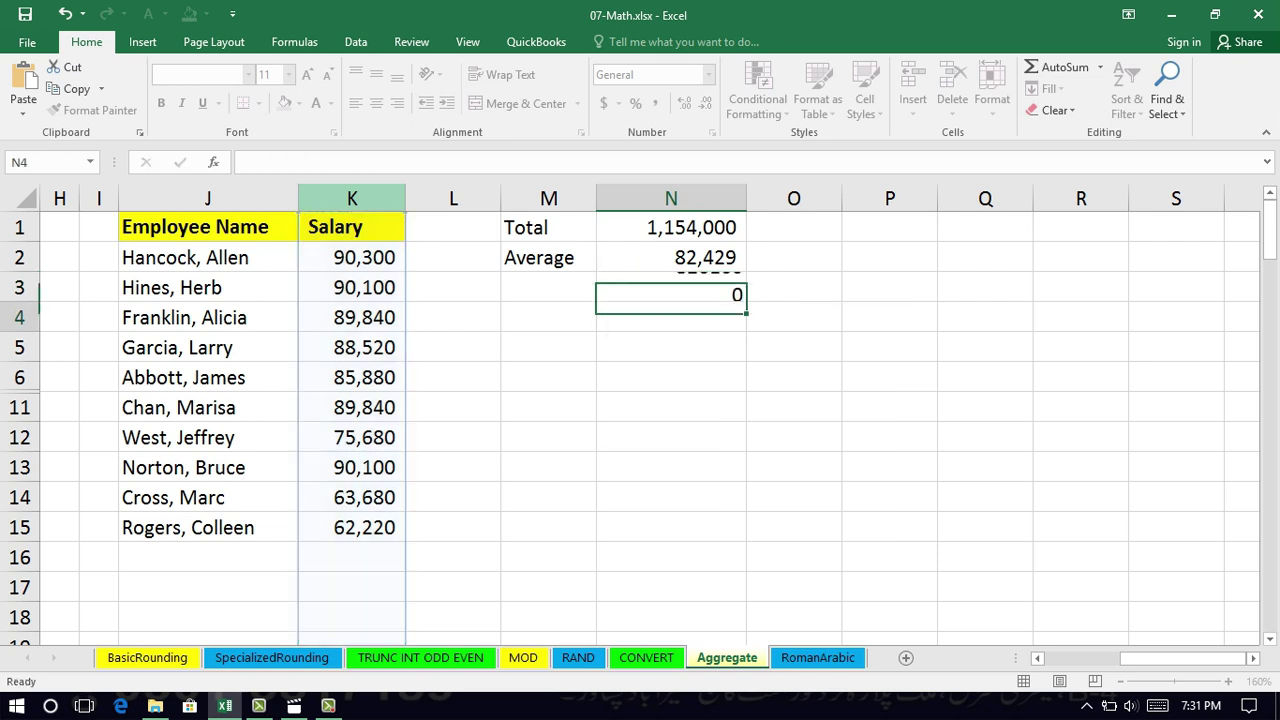
Copy the AGGREGATE formula from N3 down to N4 and change its function number to 1, giving =AGGREGATE(1,5,K:K) to average the visible salaries
{"action": "key", "text": "Up"}
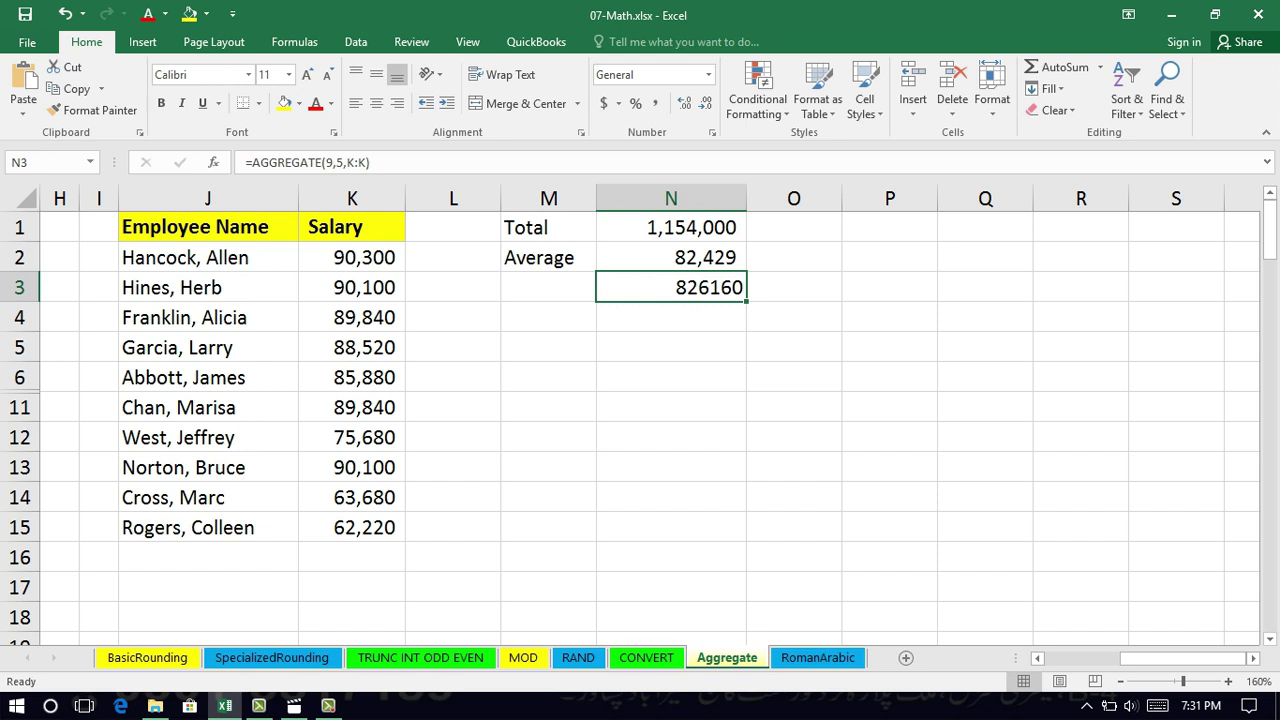
{"action": "left_click_drag", "start_coordinate": [746, 301], "coordinate": [754, 330]}
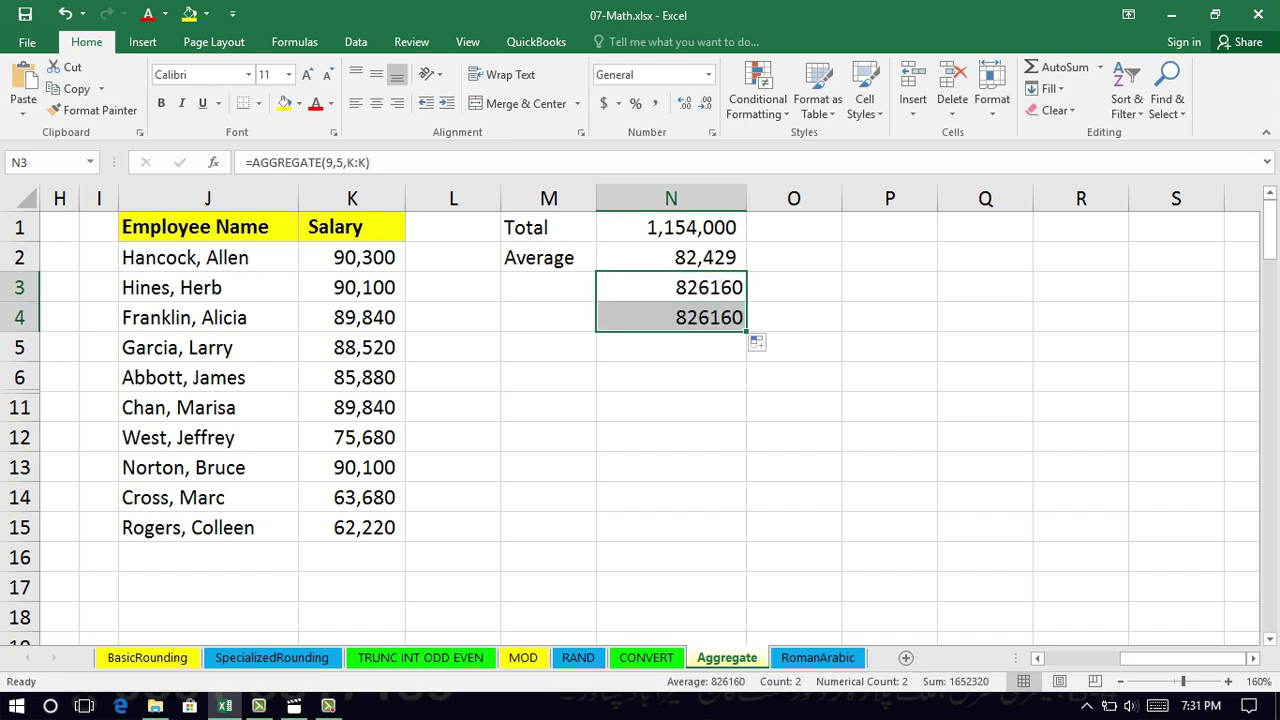
{"action": "double_click", "coordinate": [720, 317]}
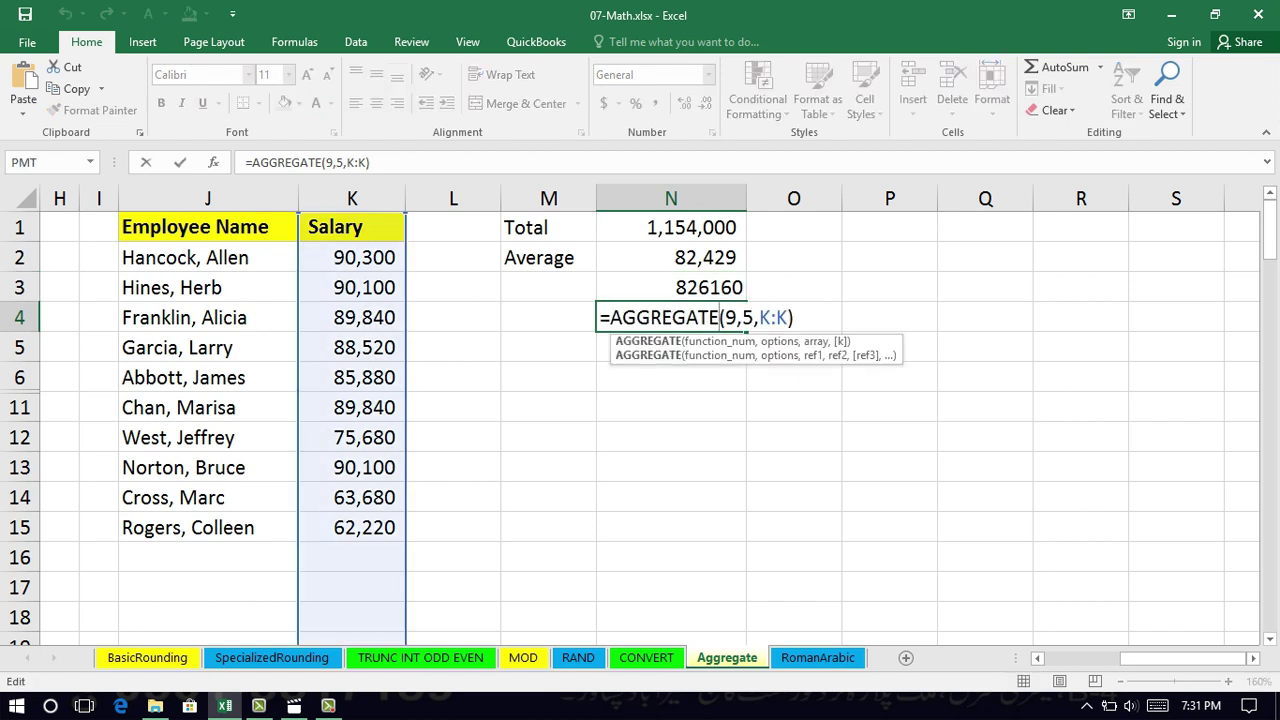
{"action": "left_click", "coordinate": [737, 317]}
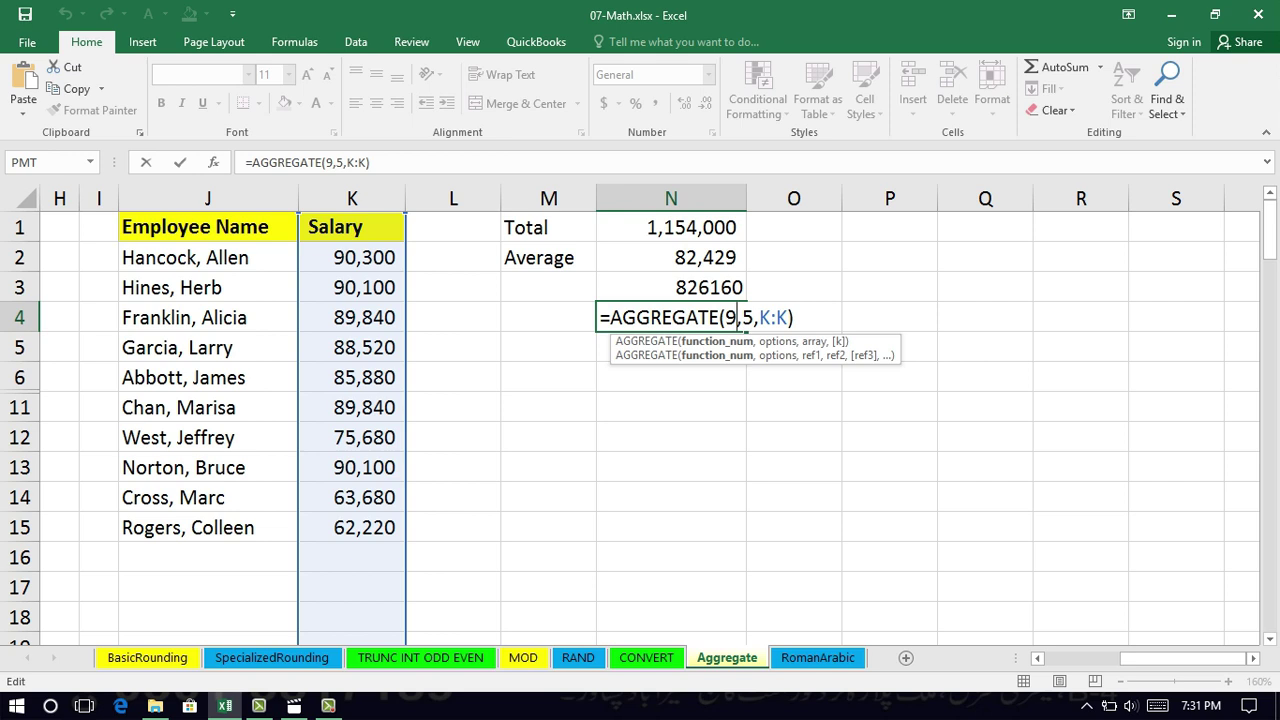
{"action": "key", "text": "BackSpace"}
{"action": "type", "text": "1"}
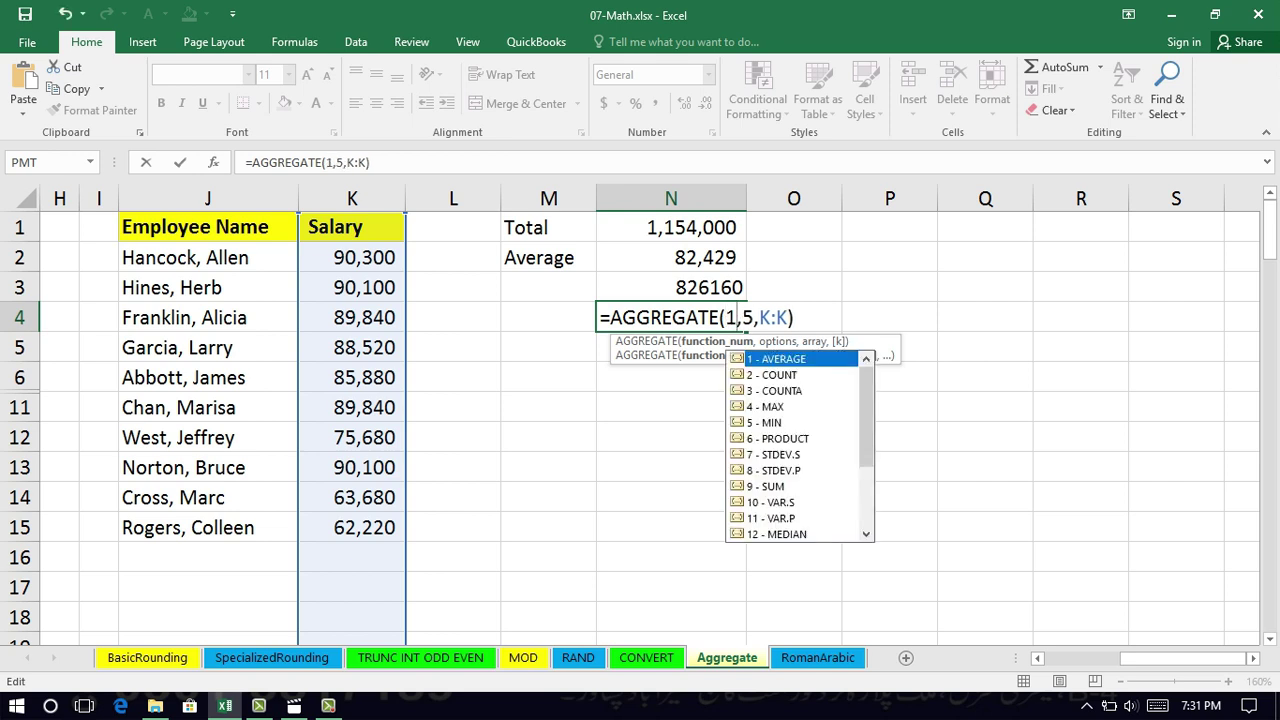
{"action": "key", "text": "Return"}
{"action": "key", "text": "Up"}
{"action": "key", "text": "Up"}
{"action": "key", "text": "Down"}
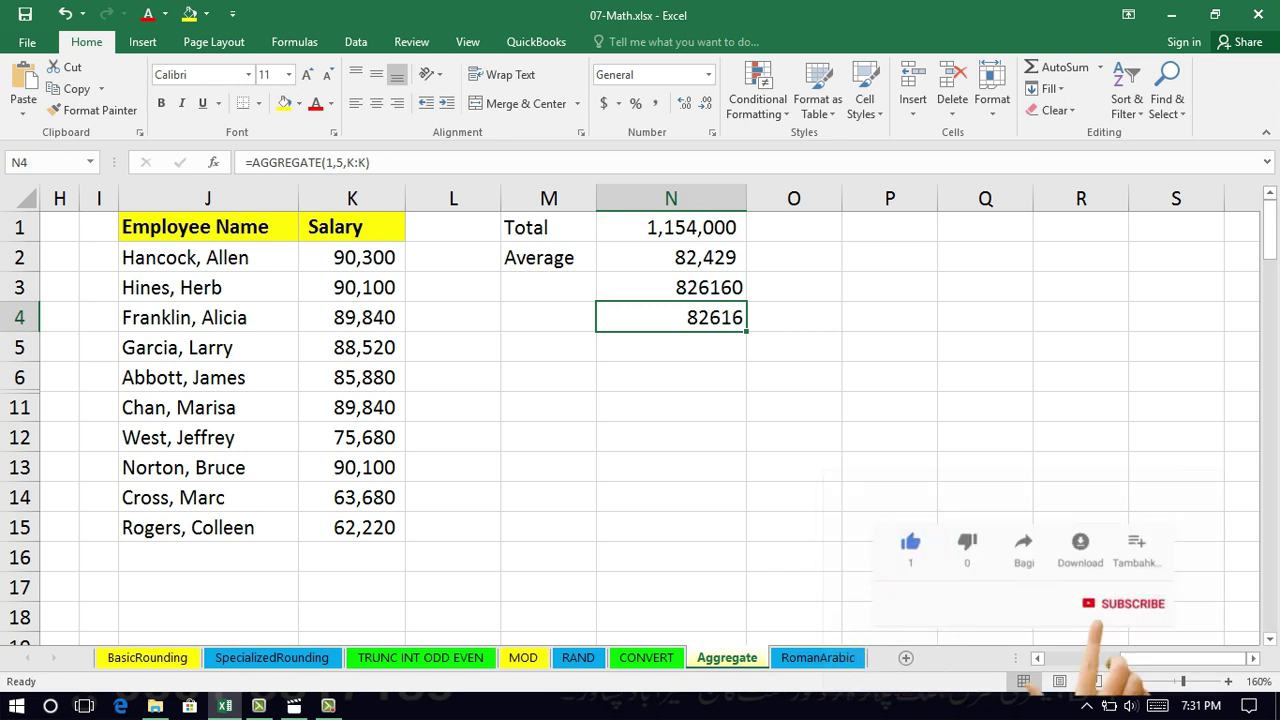
{"action": "left_click", "coordinate": [671, 467]}
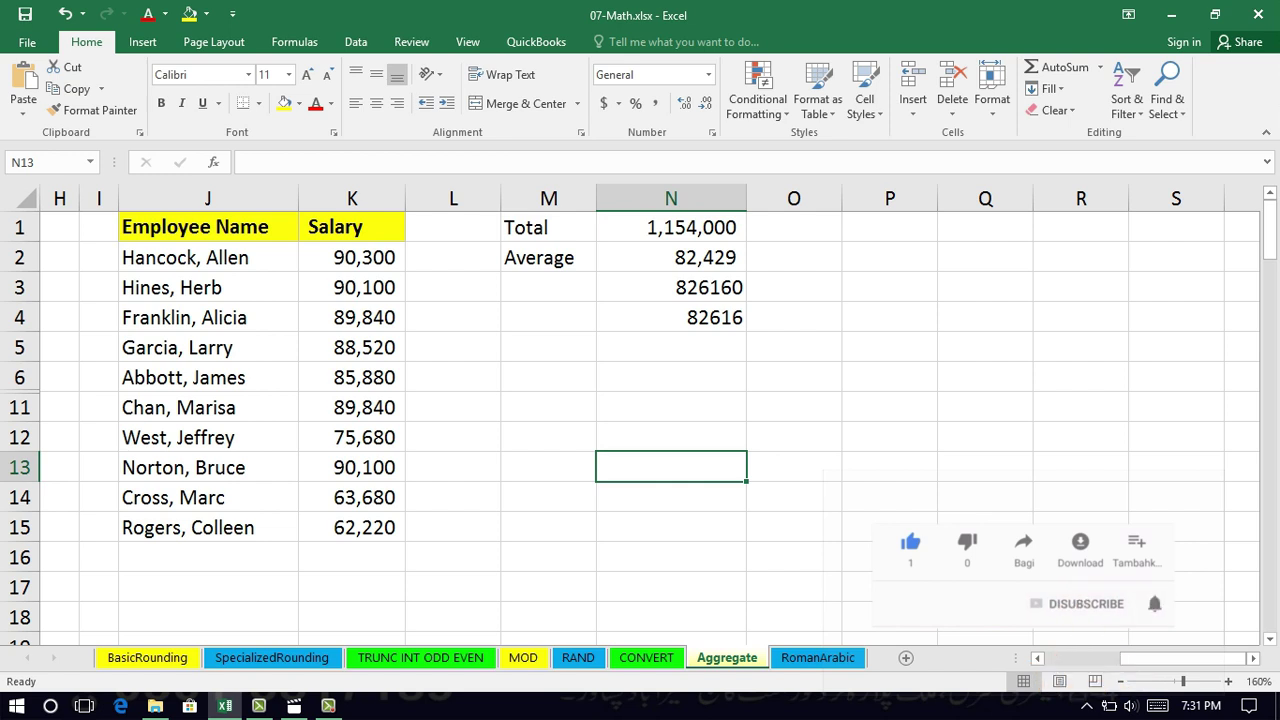